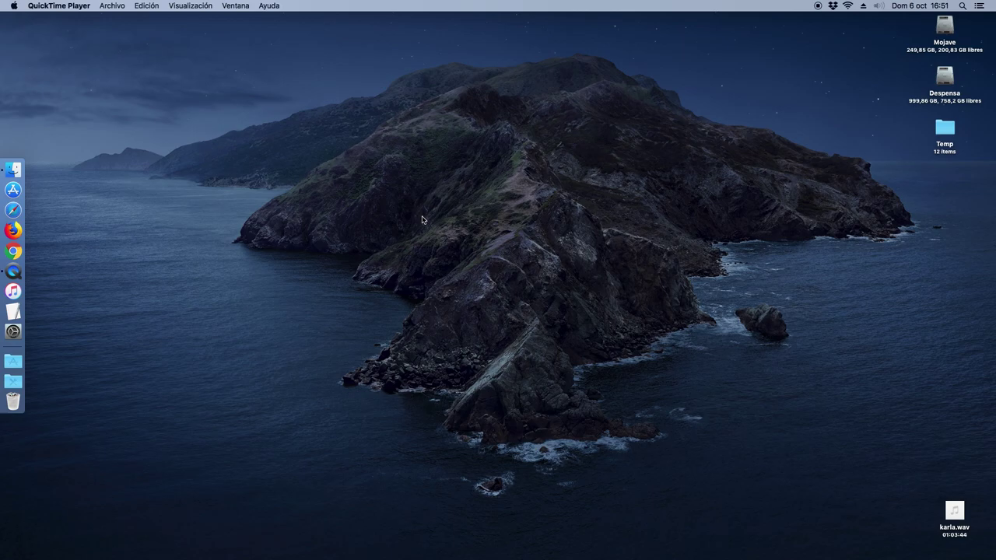
Launch Hindenburg Journalist Pro from the Applications folder and adjust the position of its empty project window.
{"action": "left_click", "coordinate": [13, 360]}
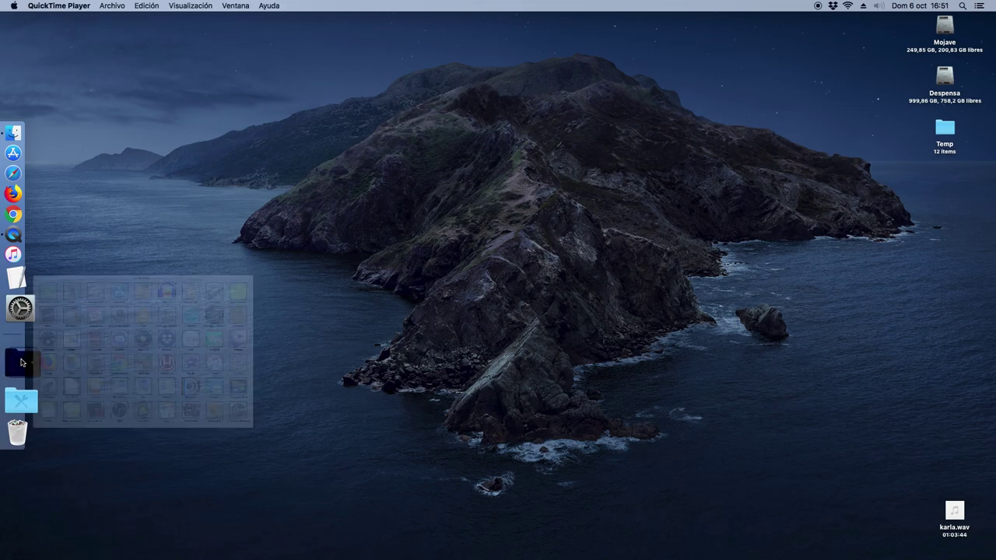
{"action": "scroll", "coordinate": [348, 381], "scroll_direction": "up", "scroll_amount": 2}
{"action": "left_click", "coordinate": [424, 373]}
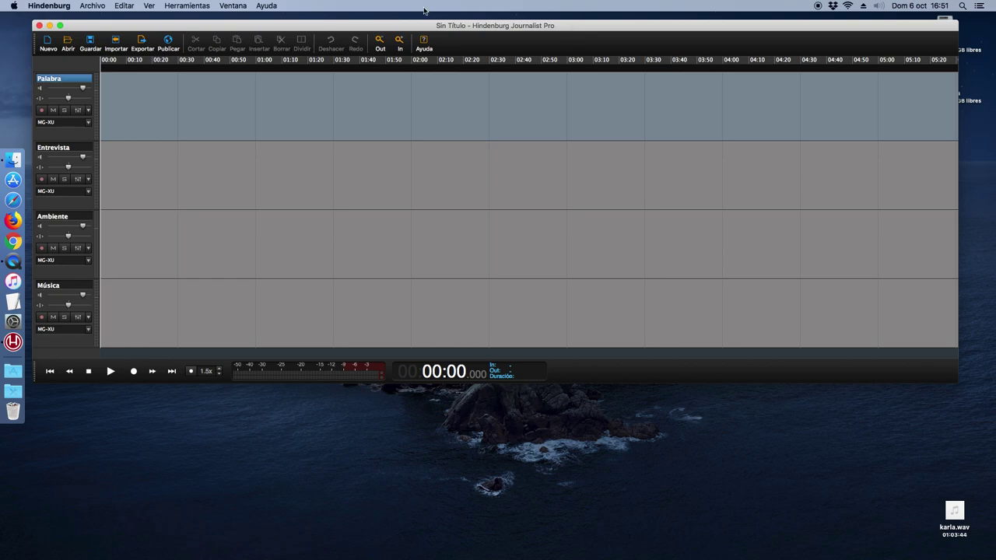
{"action": "left_click_drag", "start_coordinate": [272, 26], "coordinate": [274, 28]}
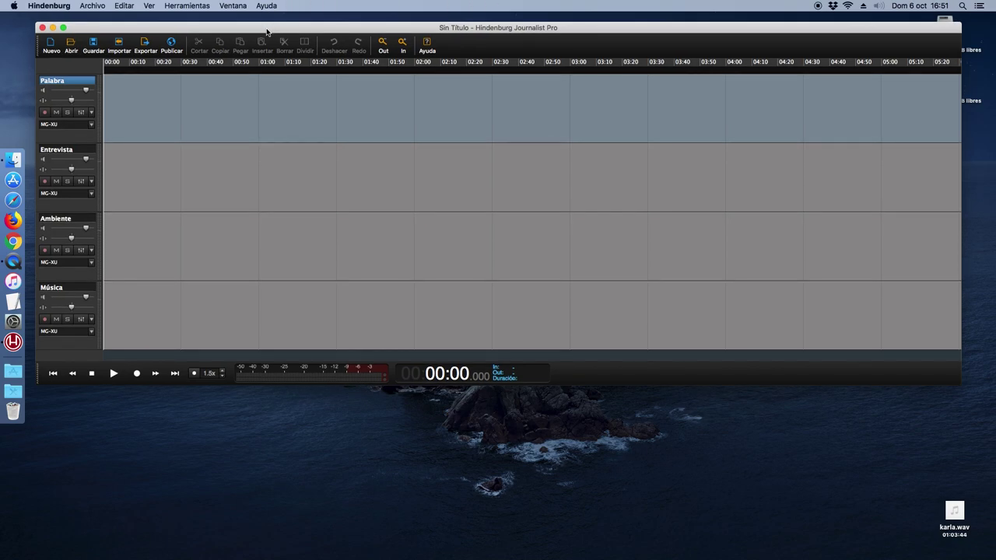
{"action": "left_click_drag", "start_coordinate": [266, 32], "coordinate": [264, 30]}
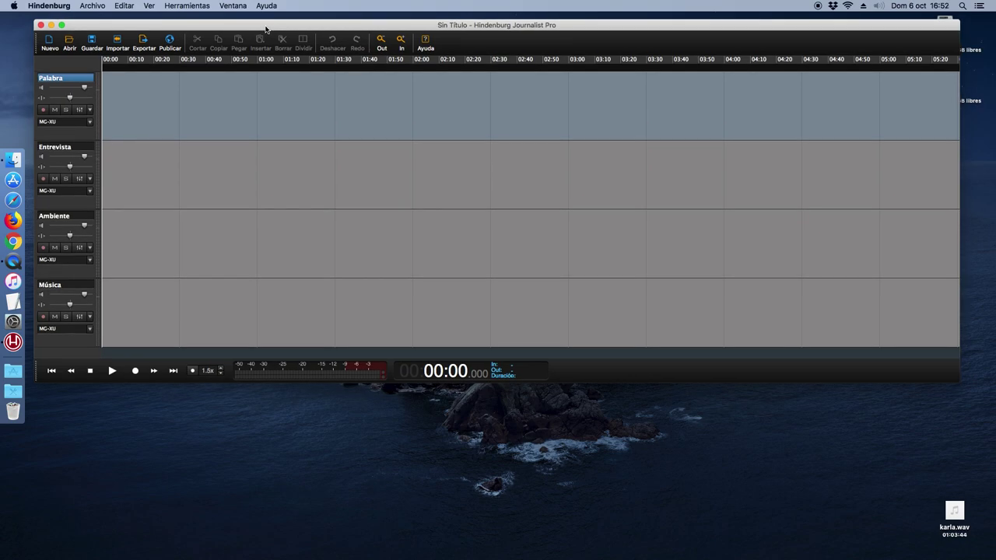
Preview karla.wav from the desktop, listen to passages at the beginning and around the middle, and close the preview.
{"action": "left_click", "coordinate": [960, 519]}
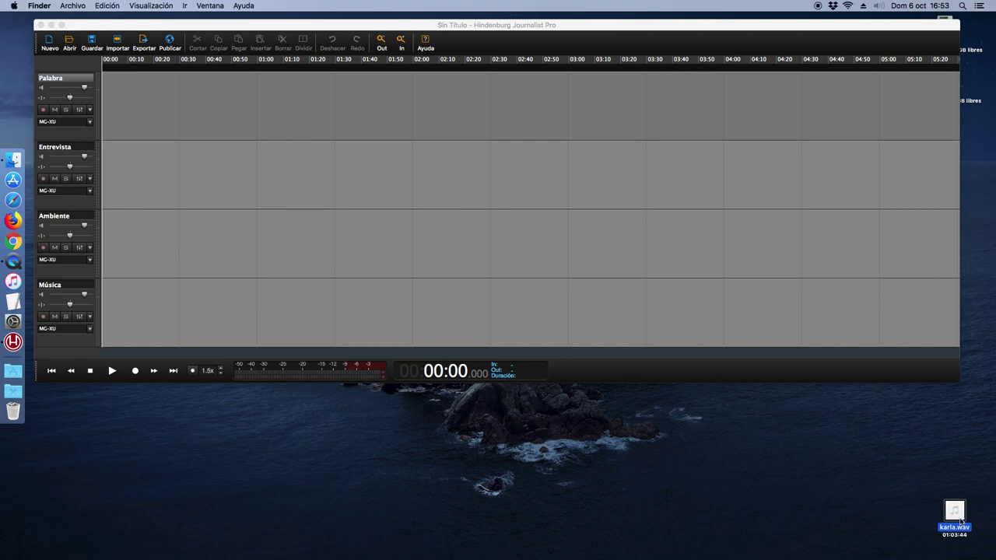
{"action": "key", "text": "space"}
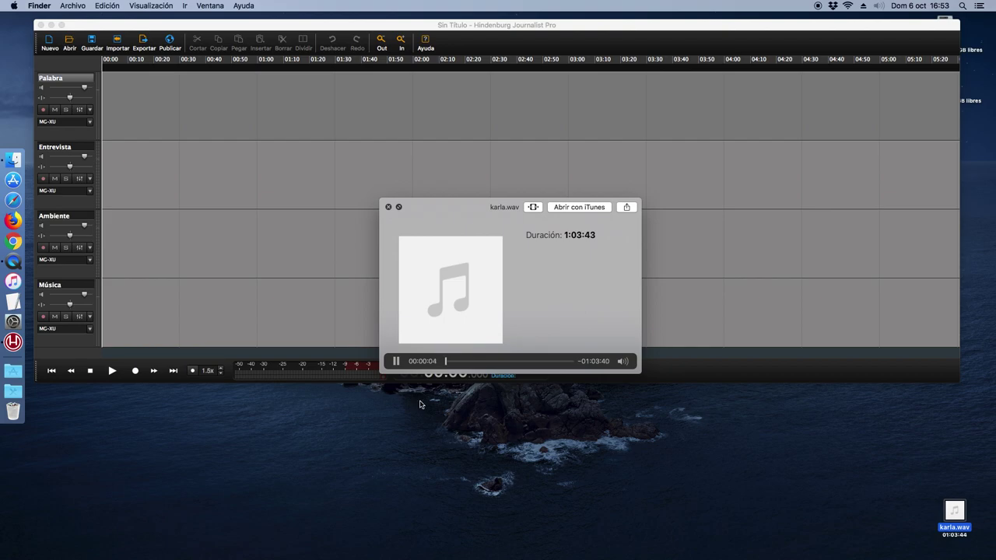
{"action": "left_click", "coordinate": [396, 362]}
{"action": "left_click", "coordinate": [478, 362]}
{"action": "left_click_drag", "start_coordinate": [478, 362], "coordinate": [507, 363]}
{"action": "left_click", "coordinate": [396, 363]}
{"action": "left_click", "coordinate": [396, 362]}
{"action": "left_click", "coordinate": [388, 207]}
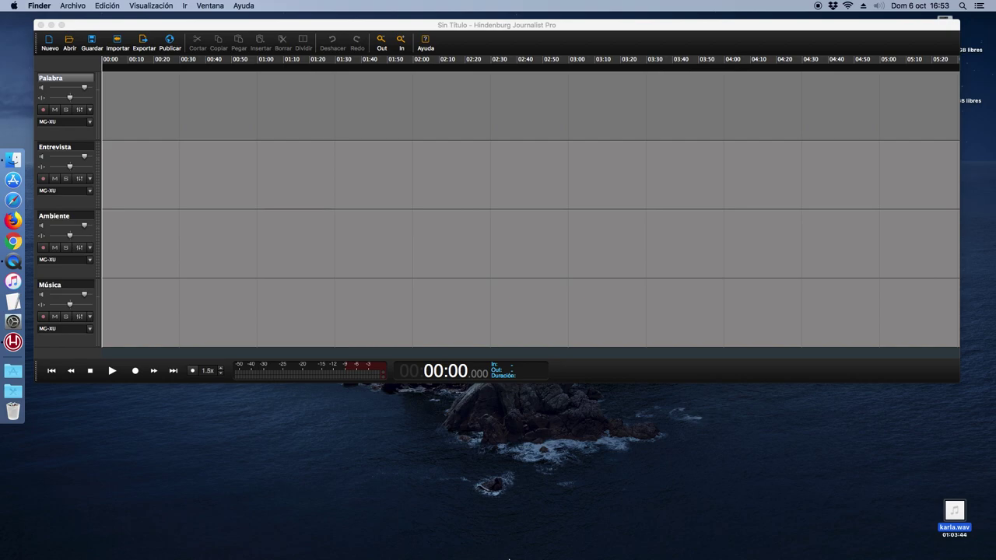
Place karla.wav from the desktop on the Palabra track and move the clip to start at 00:00.
{"action": "left_click_drag", "start_coordinate": [956, 512], "coordinate": [152, 112]}
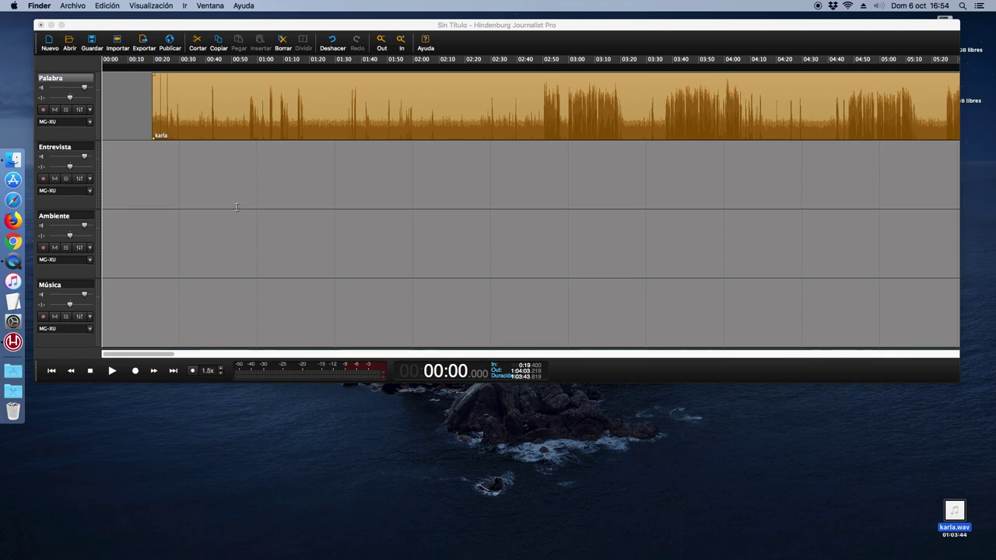
{"action": "left_click", "coordinate": [238, 109]}
{"action": "left_click_drag", "start_coordinate": [215, 110], "coordinate": [152, 115]}
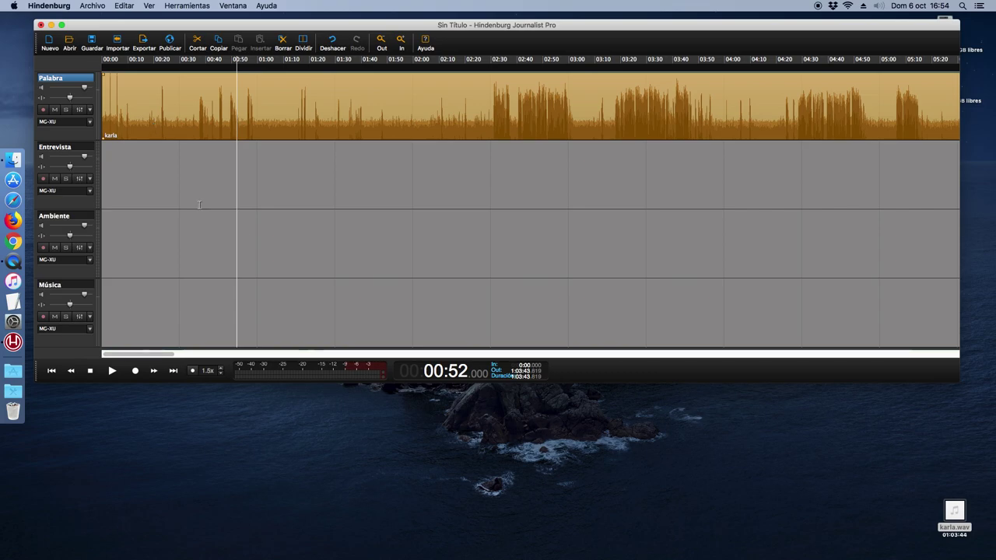
{"action": "left_click", "coordinate": [323, 263]}
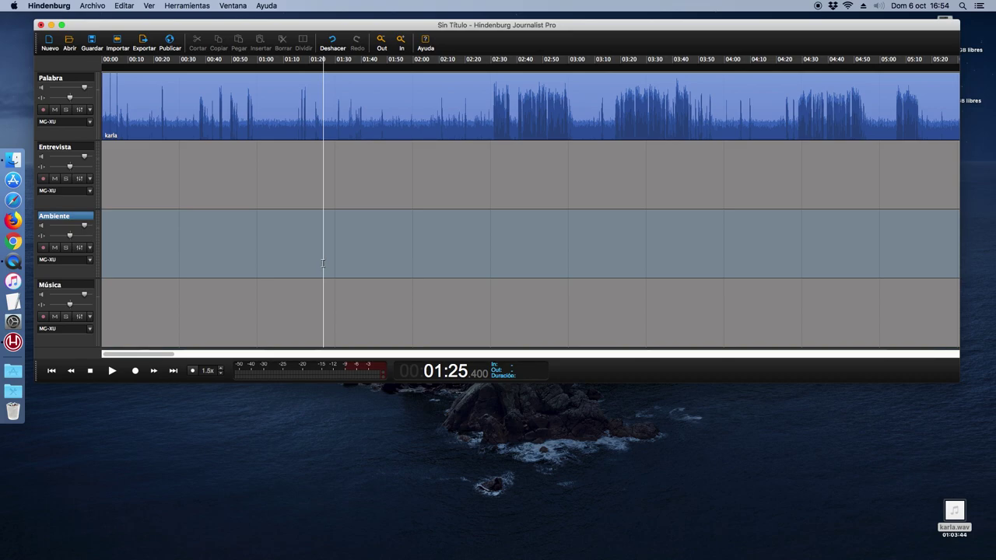
{"action": "left_click", "coordinate": [402, 127]}
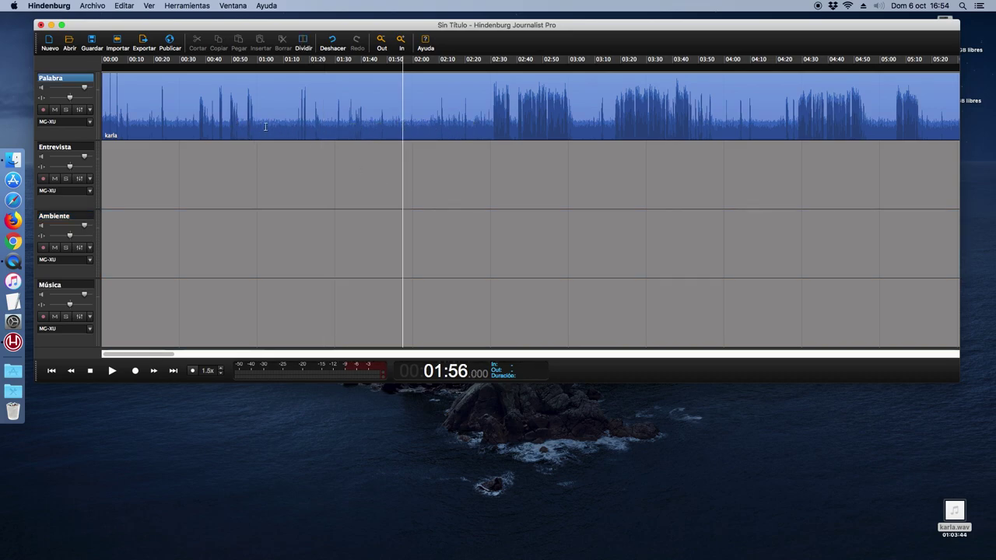
{"action": "key", "text": "super+a"}
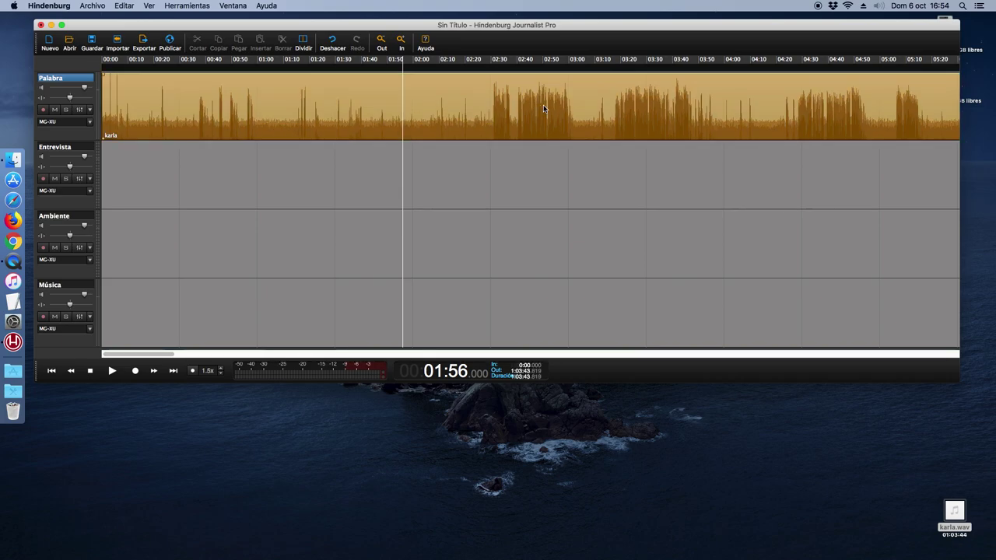
{"action": "left_click", "coordinate": [636, 239]}
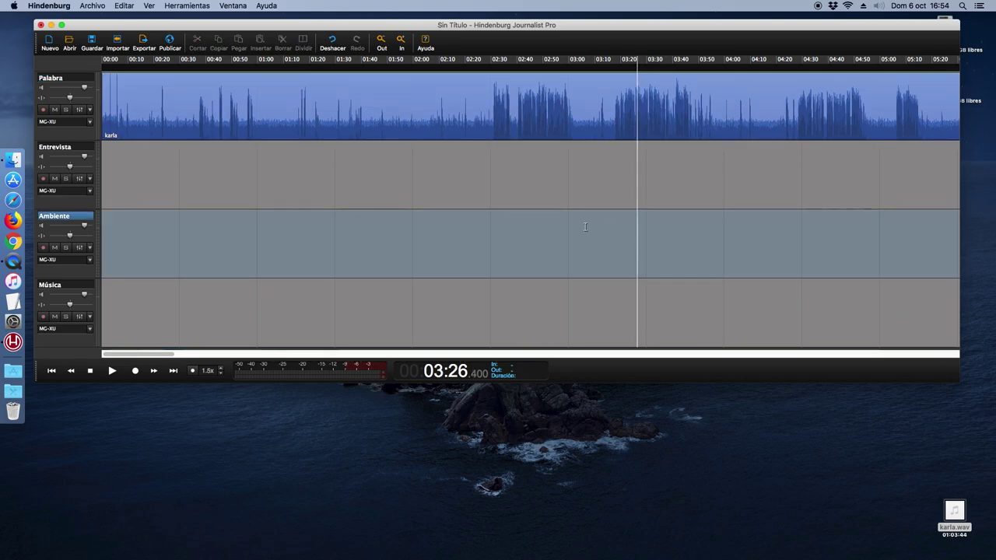
Listen to the background noise from about 01:46 and the speech from about 03:22, and stop playback.
{"action": "left_click", "coordinate": [379, 61]}
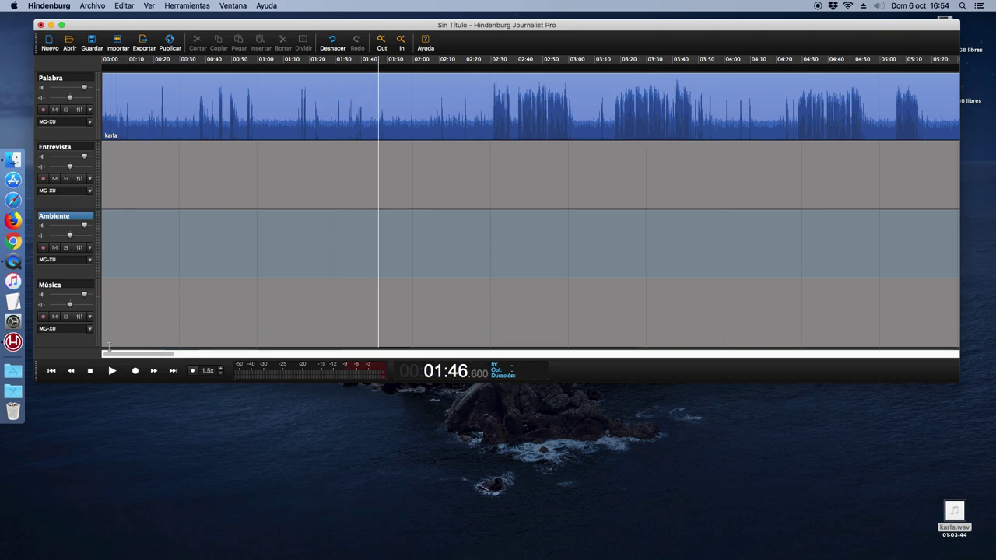
{"action": "left_click", "coordinate": [115, 366]}
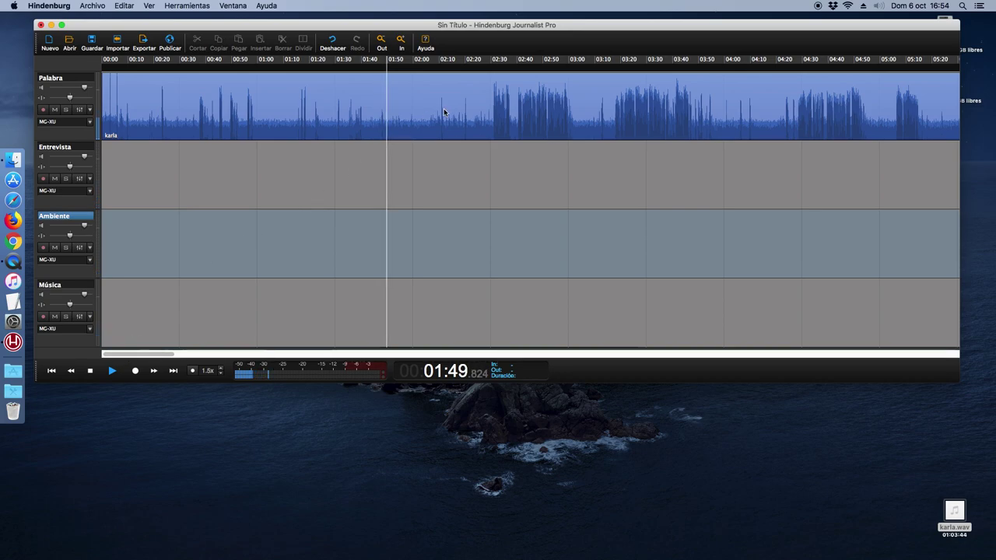
{"action": "left_click", "coordinate": [626, 119]}
{"action": "left_click", "coordinate": [626, 120]}
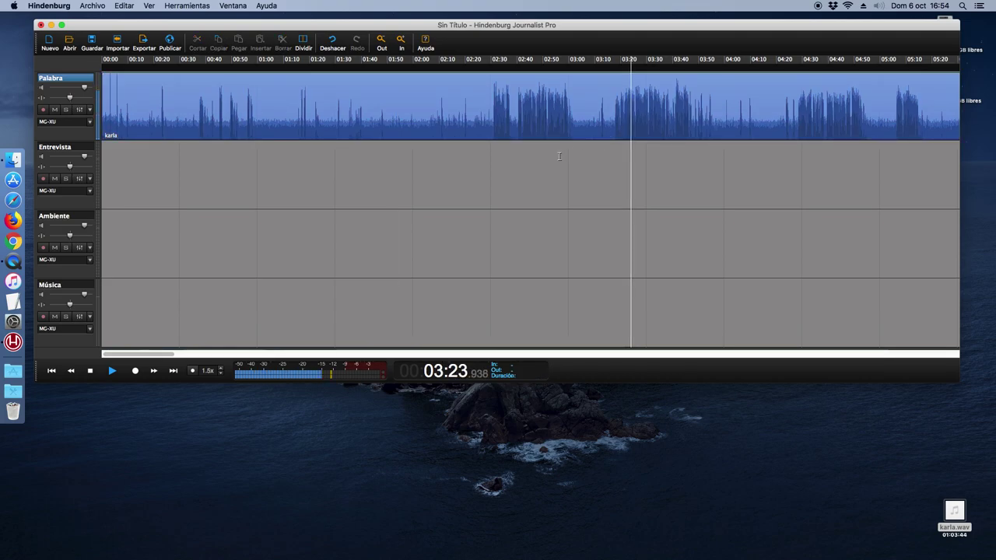
{"action": "left_click", "coordinate": [90, 372]}
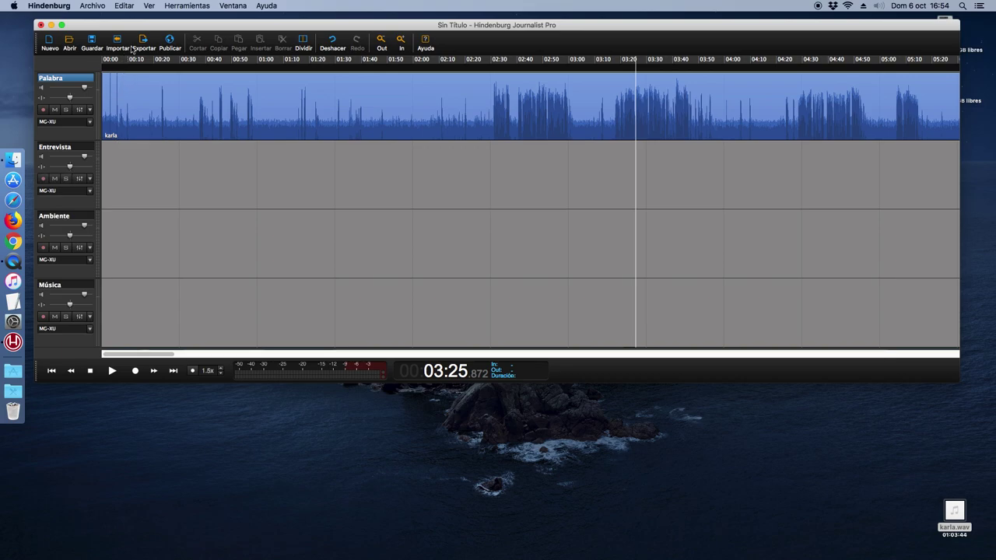
Add the Noise Reduction effect to the Palabra track, place its window below the tracks, and close the effects list.
{"action": "left_click_drag", "start_coordinate": [165, 28], "coordinate": [162, 24]}
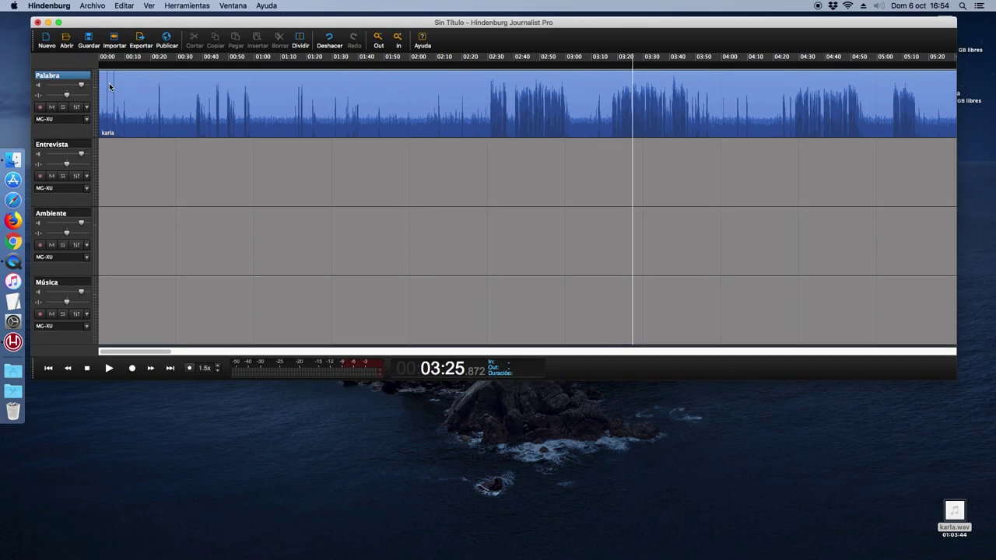
{"action": "left_click", "coordinate": [76, 107]}
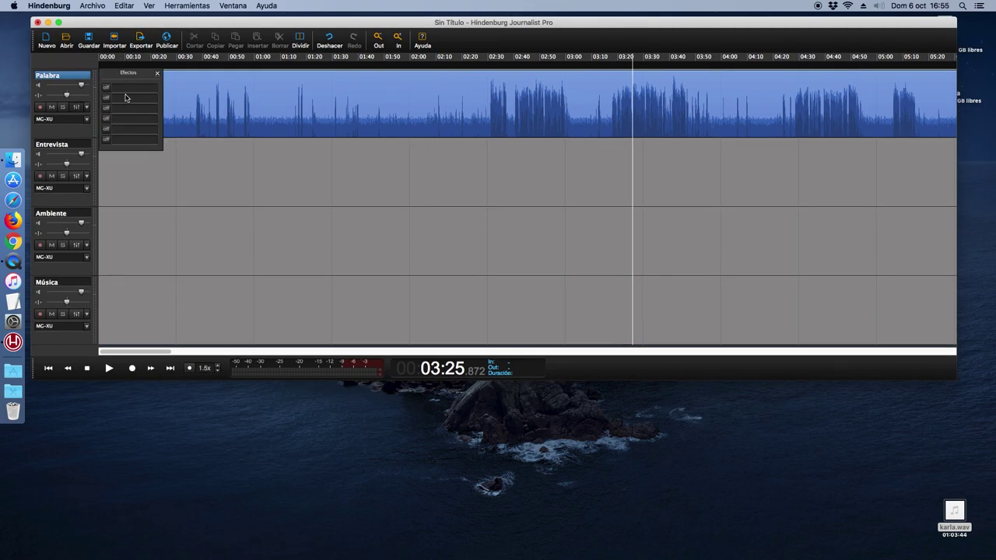
{"action": "left_click", "coordinate": [108, 93]}
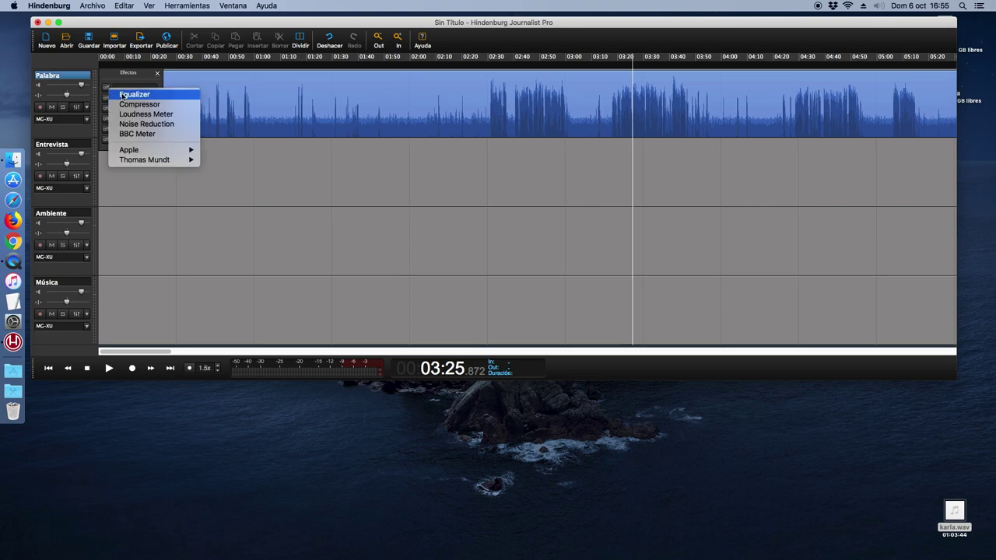
{"action": "left_click", "coordinate": [155, 127]}
{"action": "left_click_drag", "start_coordinate": [292, 82], "coordinate": [355, 385]}
{"action": "left_click", "coordinate": [157, 75]}
Listen to the Palabra track with Noise Reduction active from about 01:54 and from about 02:33, and stop playback.
{"action": "left_click", "coordinate": [396, 60]}
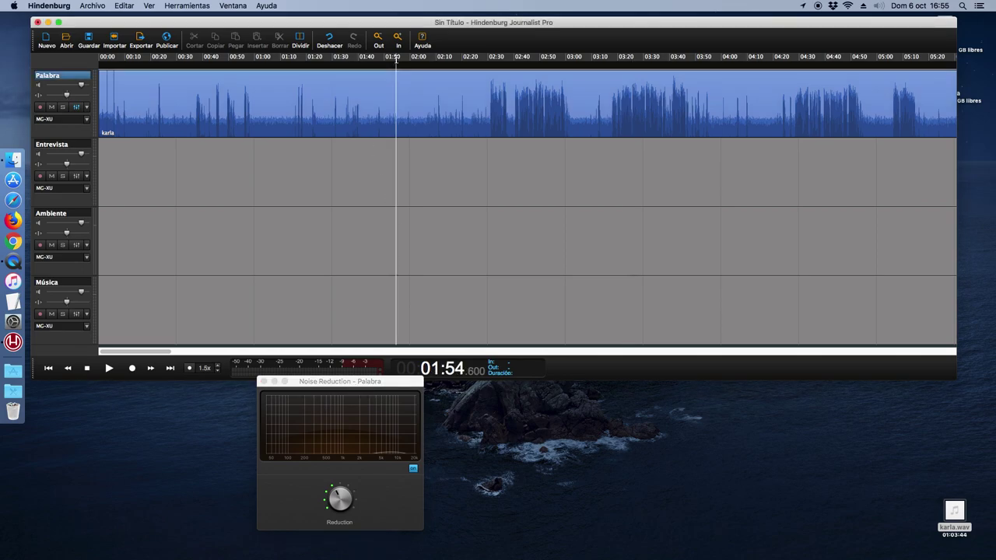
{"action": "key", "text": "space"}
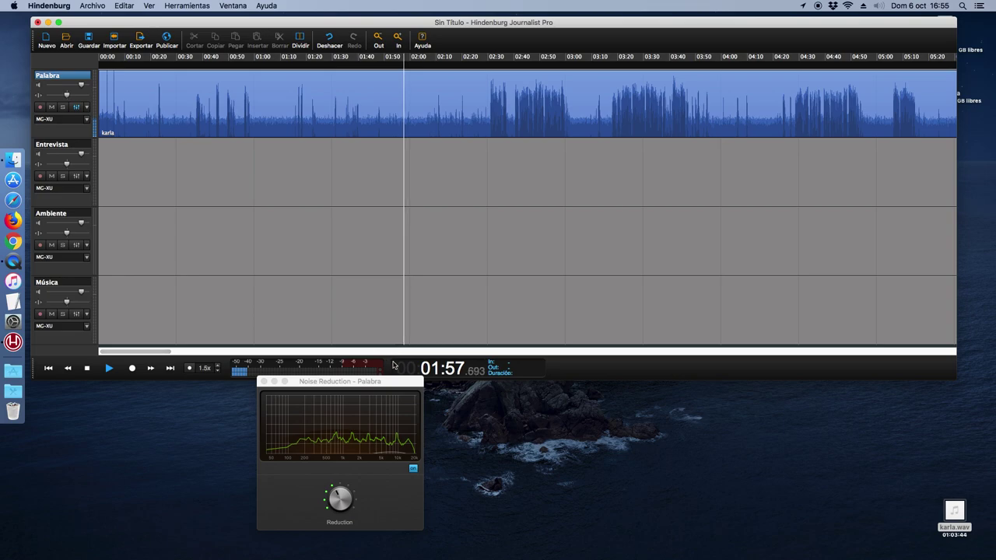
{"action": "left_click", "coordinate": [496, 61]}
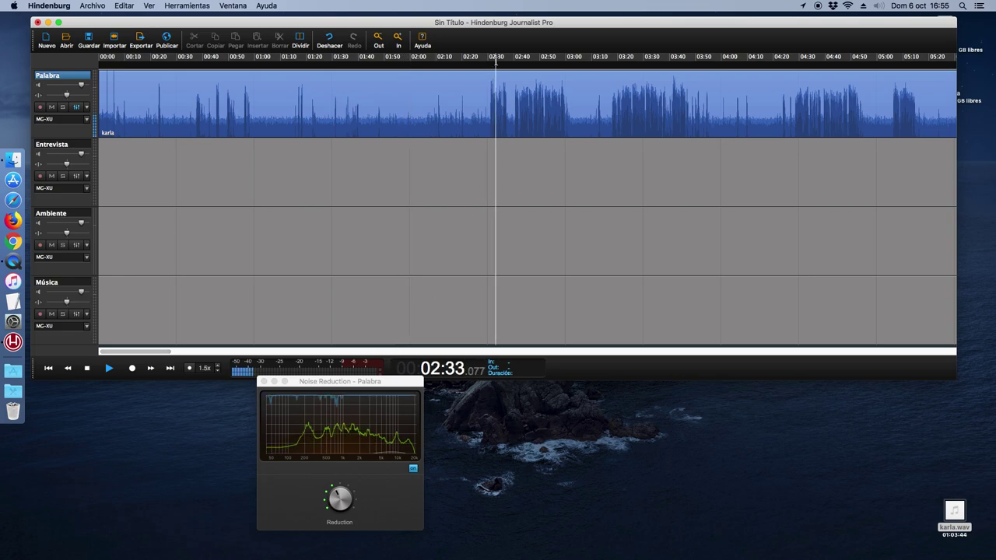
{"action": "key", "text": "space"}
Lower Reduction to its minimum and play from about 02:00 with Noise Reduction bypassed, re-enabling the effect when finished.
{"action": "left_click", "coordinate": [336, 490]}
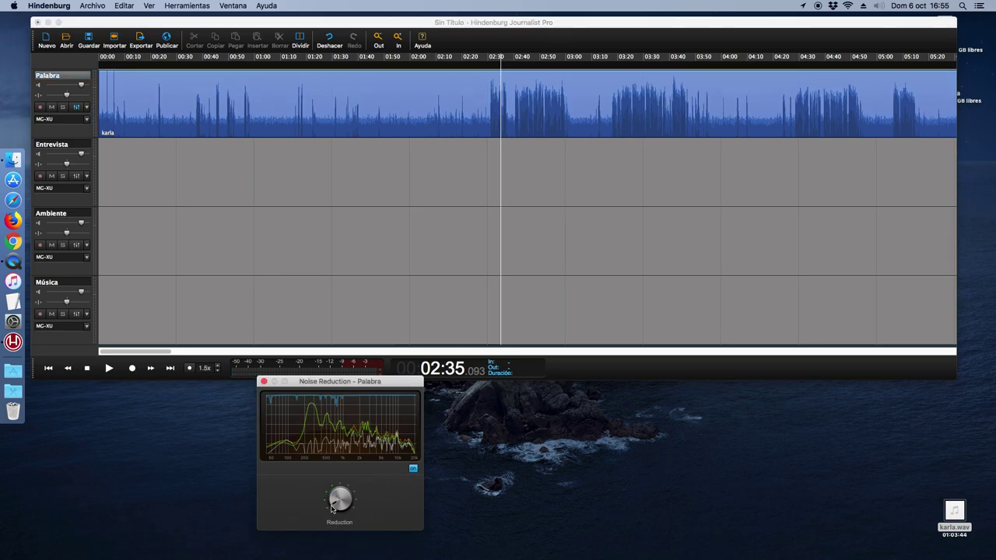
{"action": "left_click", "coordinate": [413, 468]}
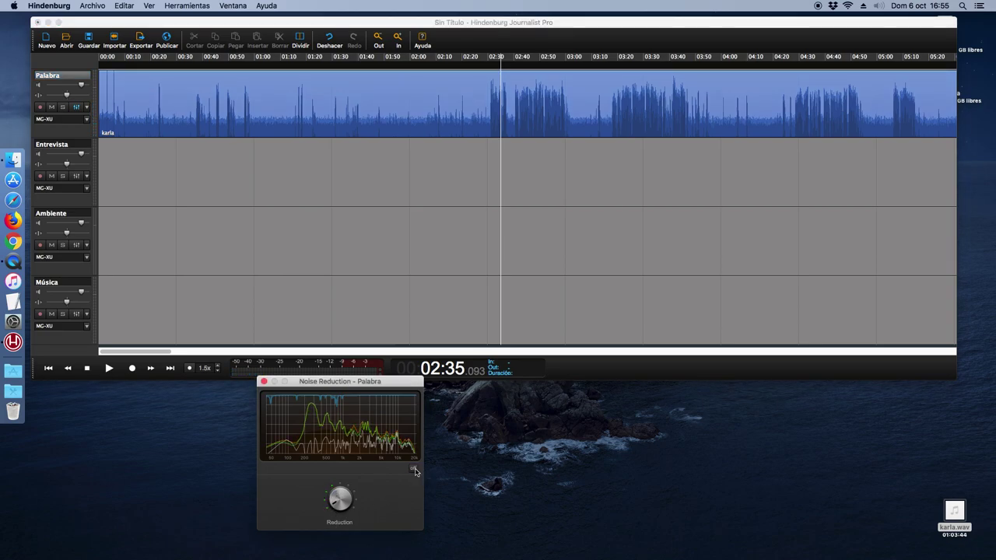
{"action": "left_click", "coordinate": [415, 70]}
{"action": "key", "text": "space"}
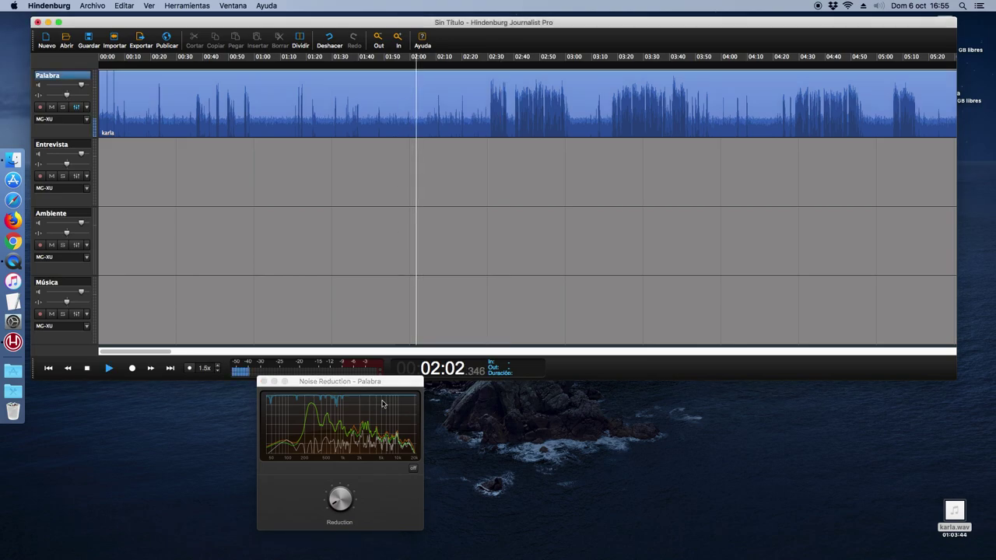
{"action": "left_click", "coordinate": [413, 469]}
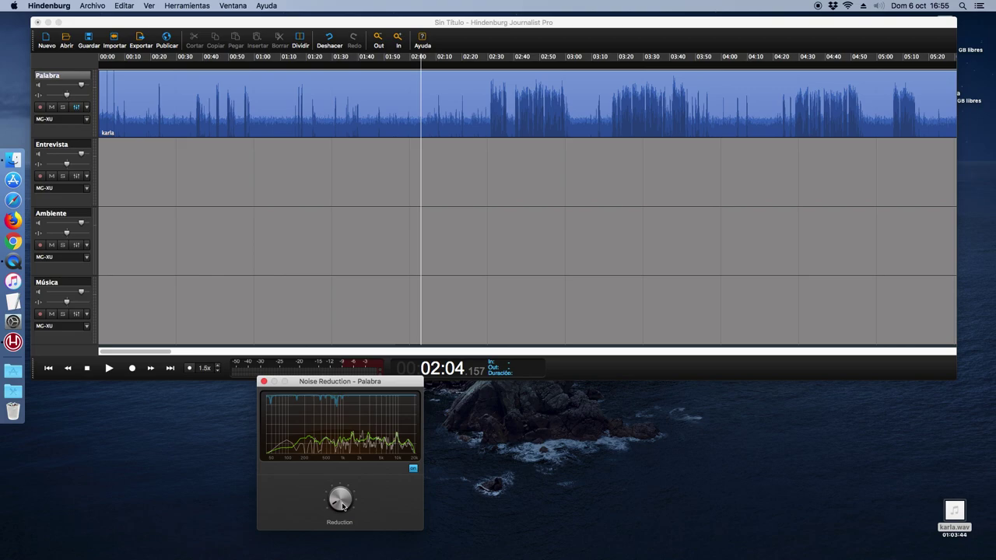
Gradually raise Reduction on the Palabra track to slightly past its midpoint while playing from 02:04, keeping the effect window off the waveform.
{"action": "left_click_drag", "start_coordinate": [354, 382], "coordinate": [682, 293]}
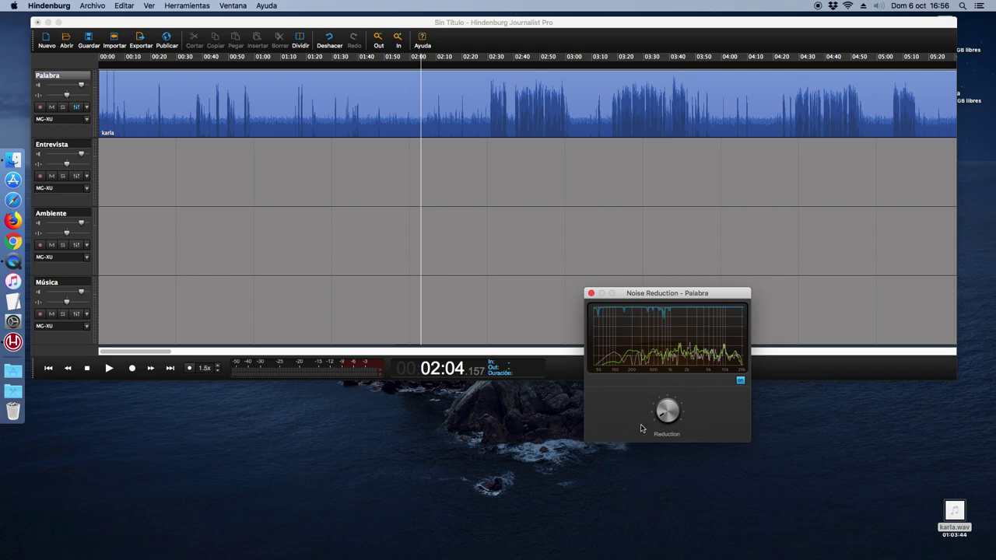
{"action": "left_click_drag", "start_coordinate": [664, 295], "coordinate": [288, 241]}
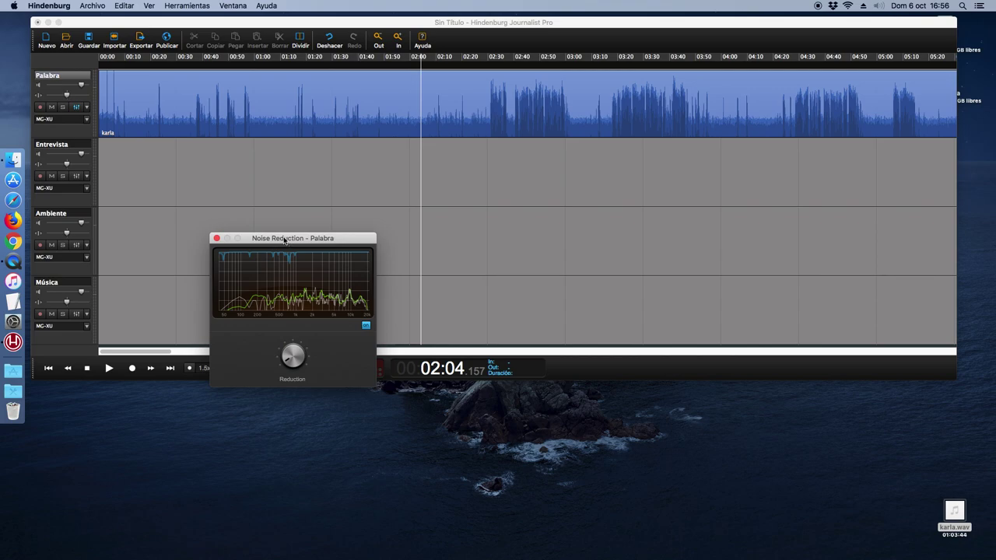
{"action": "key", "text": "space"}
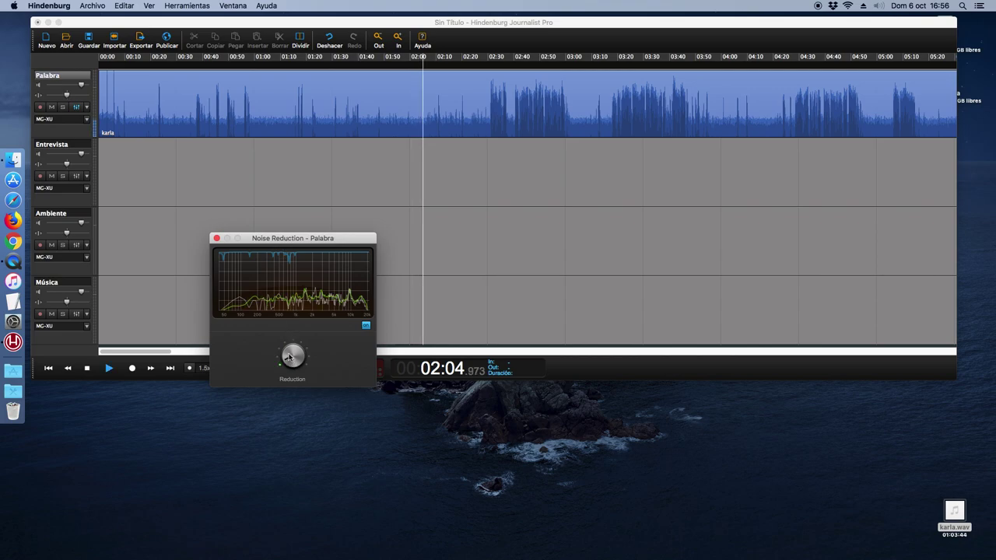
{"action": "left_click_drag", "start_coordinate": [312, 241], "coordinate": [343, 267]}
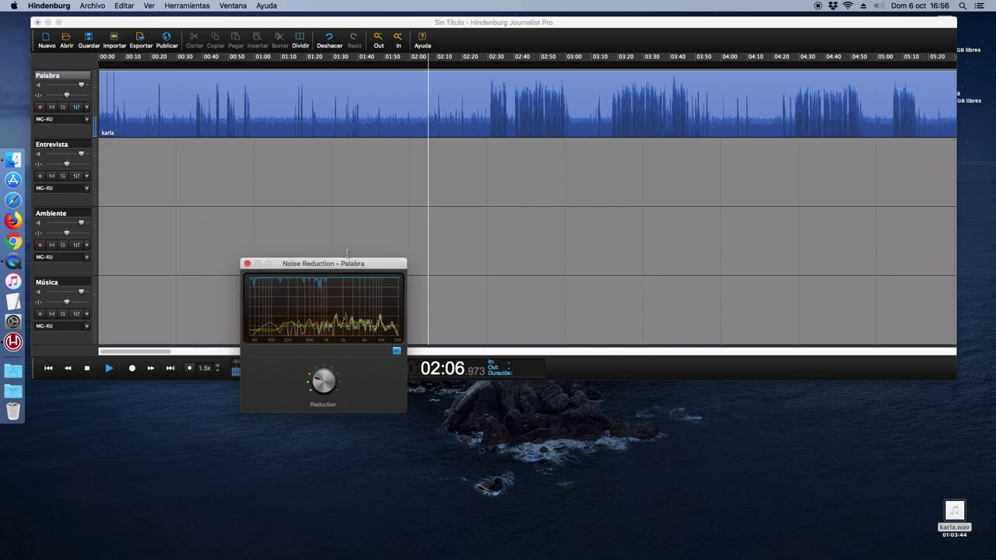
{"action": "left_click_drag", "start_coordinate": [307, 384], "coordinate": [325, 367]}
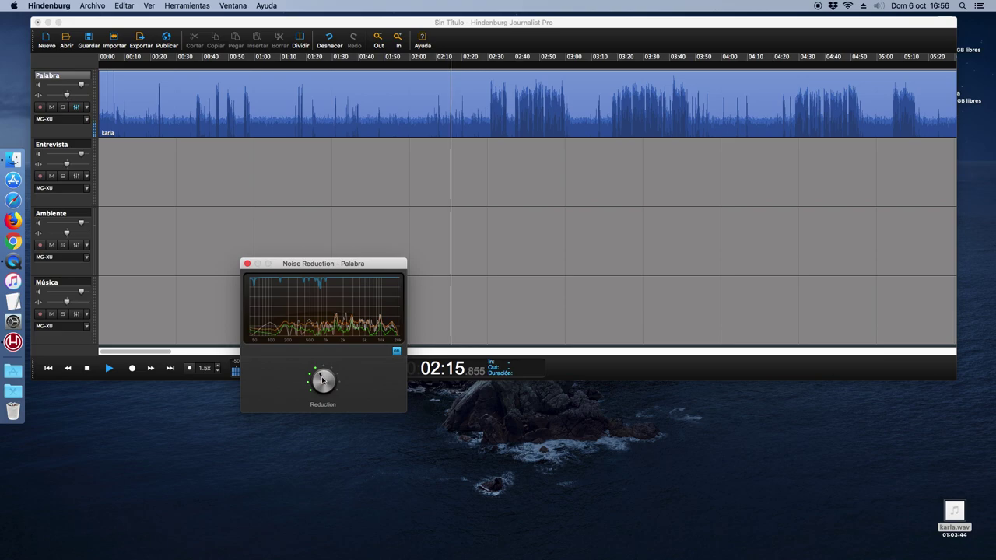
{"action": "left_click_drag", "start_coordinate": [311, 378], "coordinate": [339, 378]}
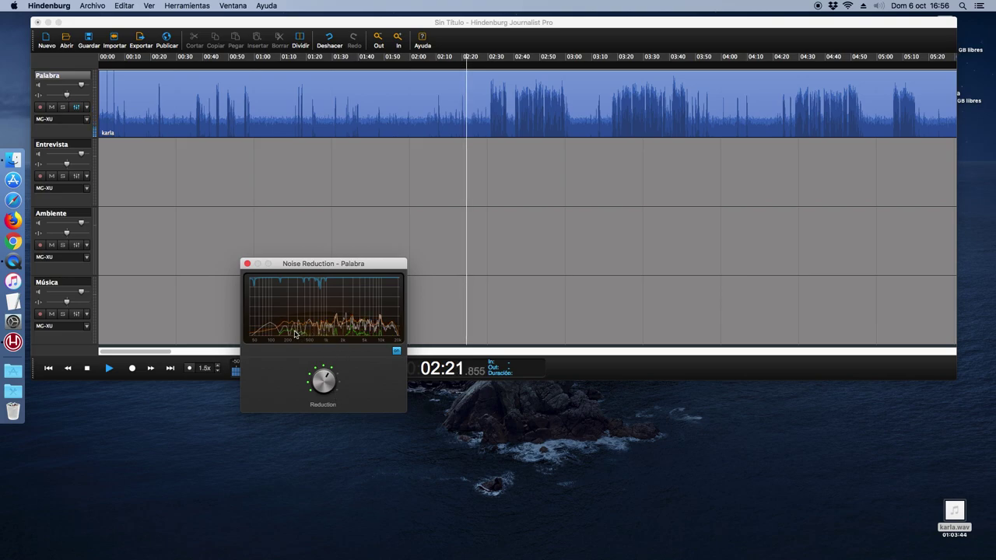
Listen to the Palabra track from about 03:23 and from about 04:22 with Noise Reduction active.
{"action": "left_click_drag", "start_coordinate": [371, 270], "coordinate": [382, 275]}
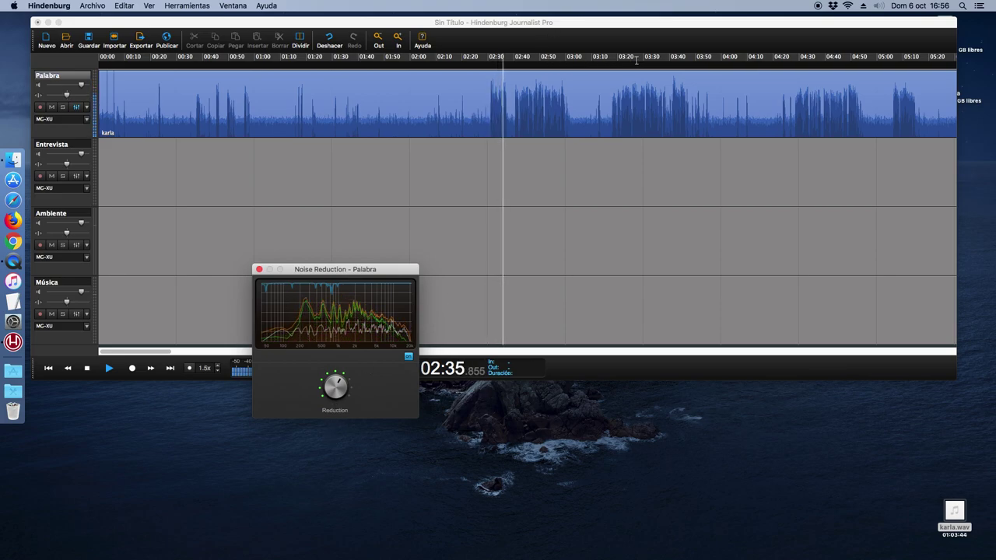
{"action": "left_click", "coordinate": [629, 60]}
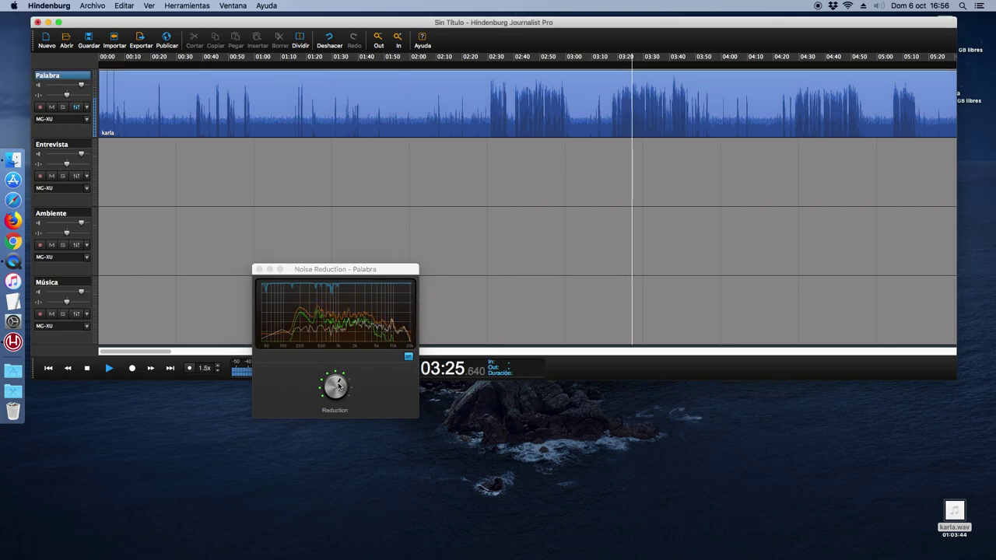
{"action": "left_click", "coordinate": [784, 58]}
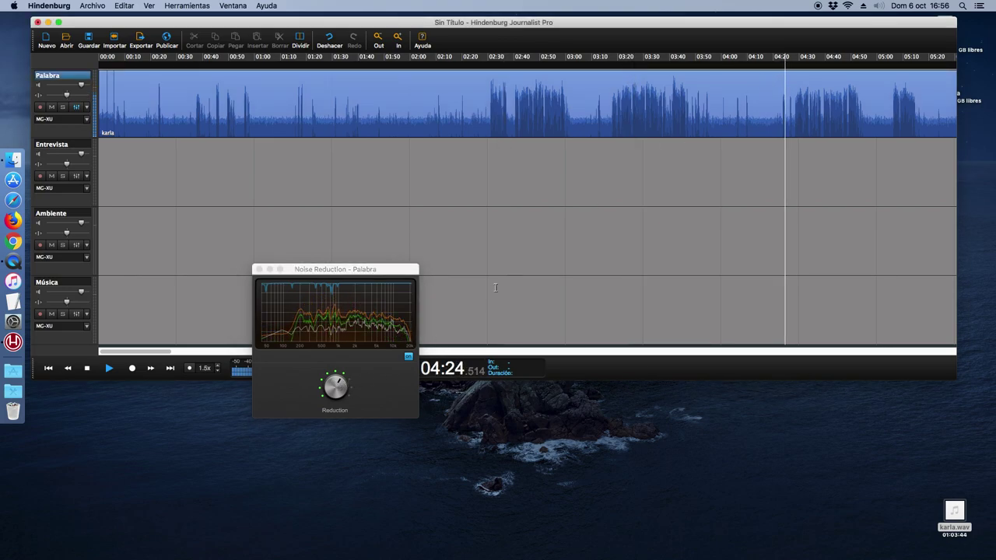
Raise Reduction to roughly three quarters of its range, move the effect window below the tracks, and stop playback.
{"action": "left_click", "coordinate": [345, 387]}
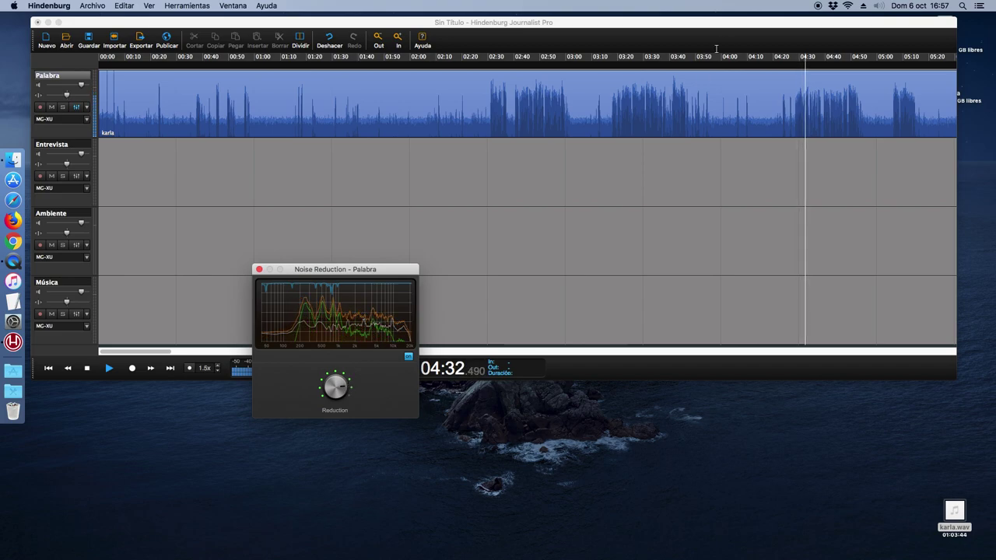
{"action": "left_click_drag", "start_coordinate": [375, 269], "coordinate": [368, 379]}
{"action": "key", "text": "space"}
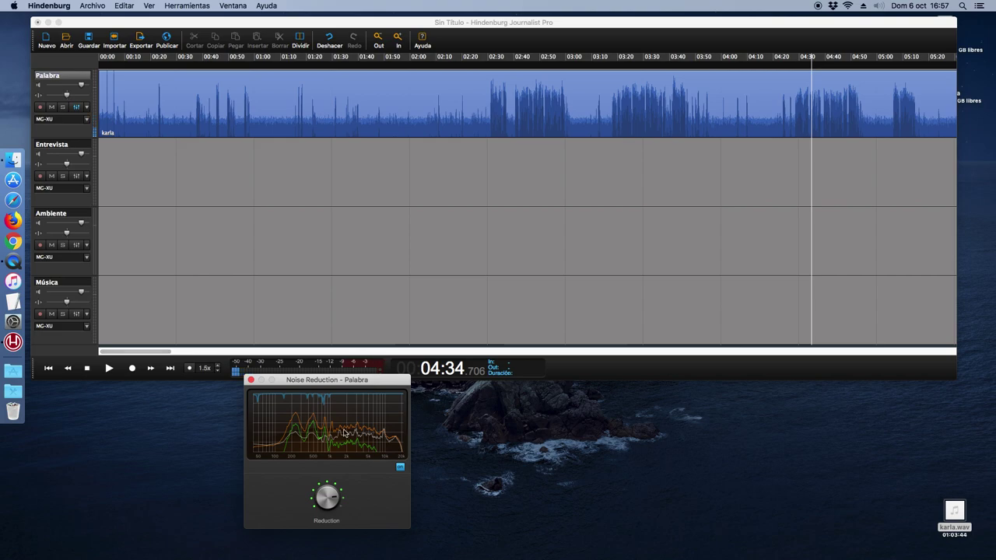
Play the Palabra track from about 01:51 and raise Reduction to its maximum.
{"action": "left_click", "coordinate": [377, 57]}
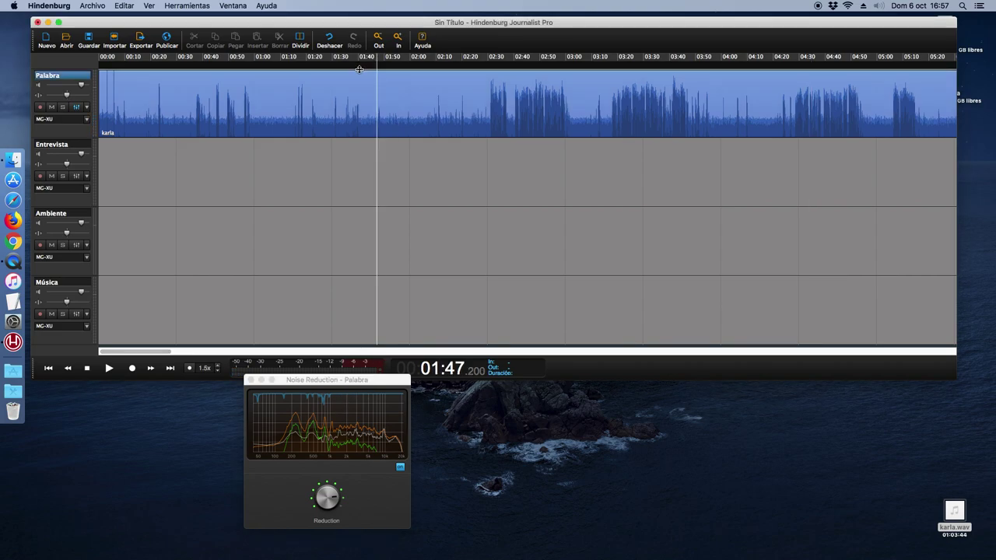
{"action": "left_click", "coordinate": [390, 60]}
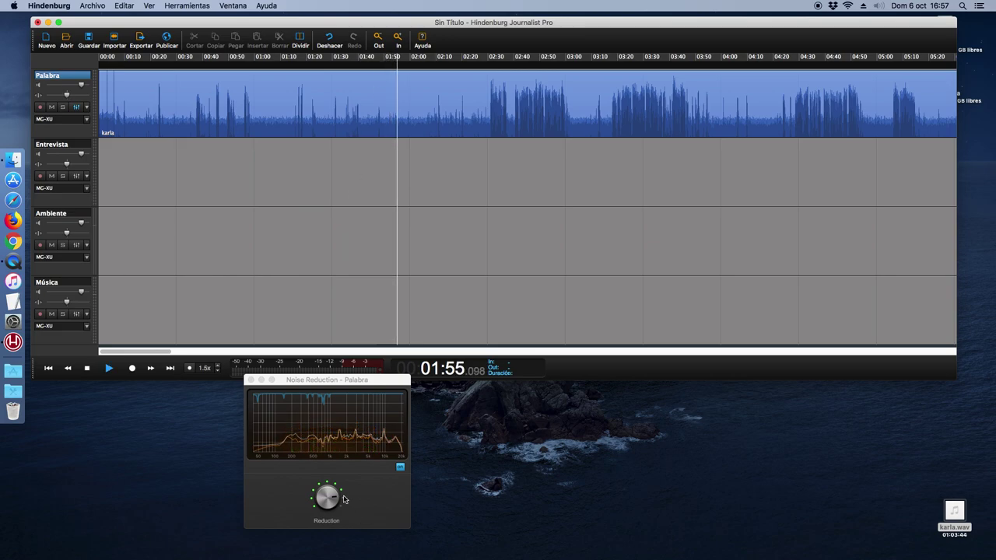
{"action": "left_click", "coordinate": [337, 511]}
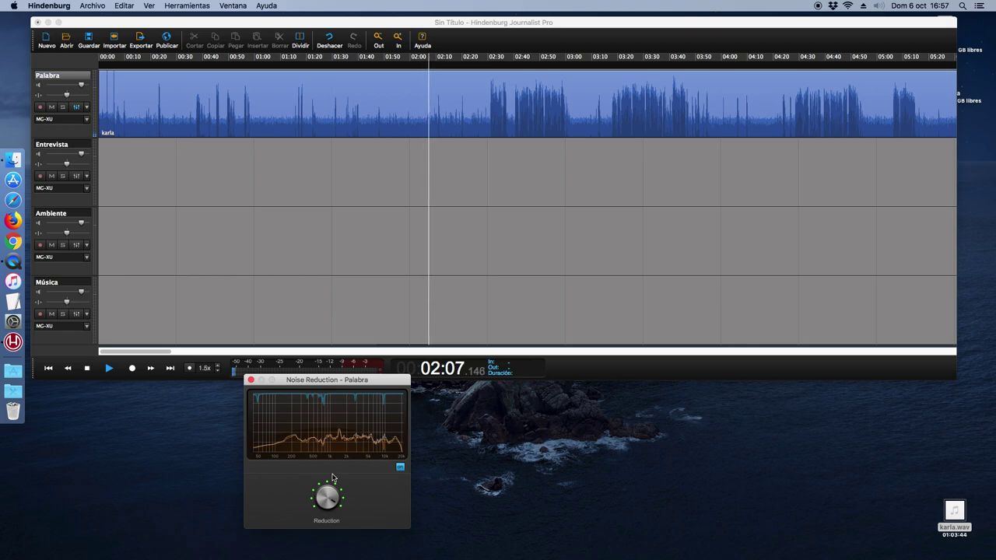
Compare the Palabra track from 02:00 with Noise Reduction bypassed and active, leaving the effect enabled and playback stopped.
{"action": "left_click", "coordinate": [406, 63]}
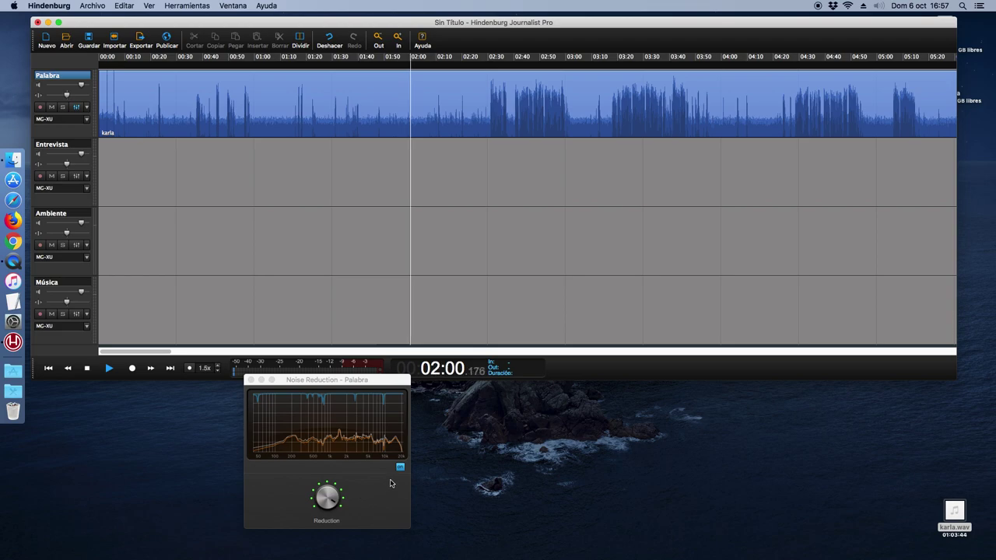
{"action": "left_click", "coordinate": [400, 468]}
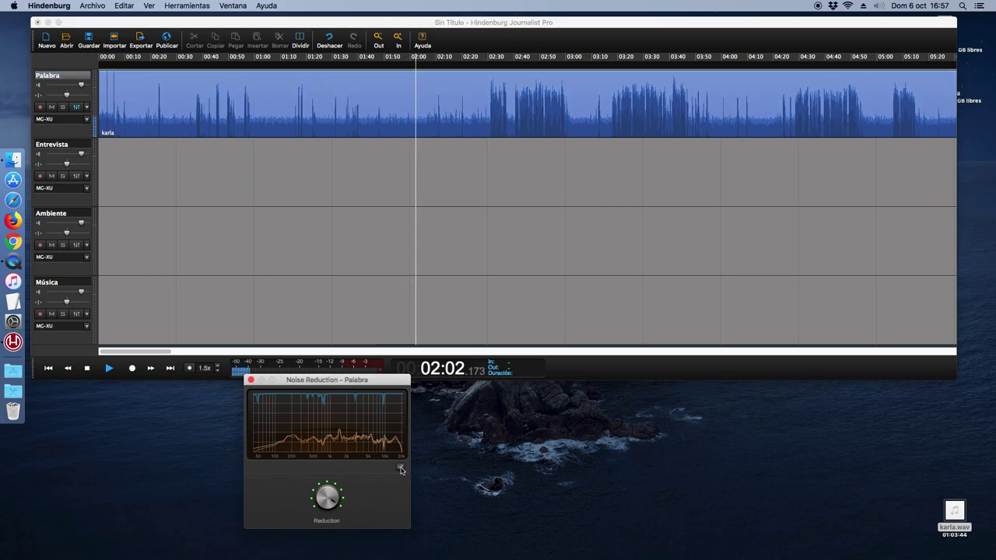
{"action": "left_click", "coordinate": [400, 468]}
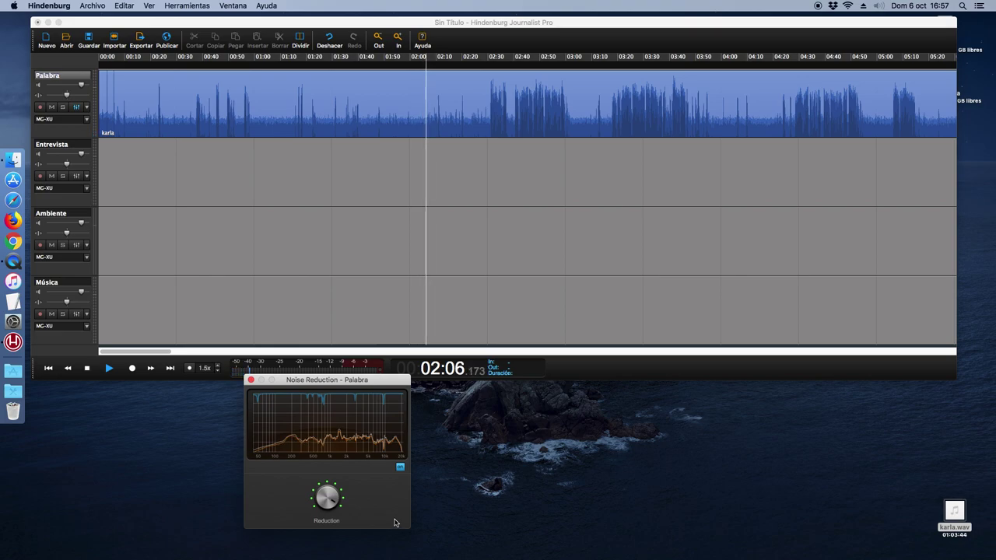
{"action": "left_click", "coordinate": [400, 466]}
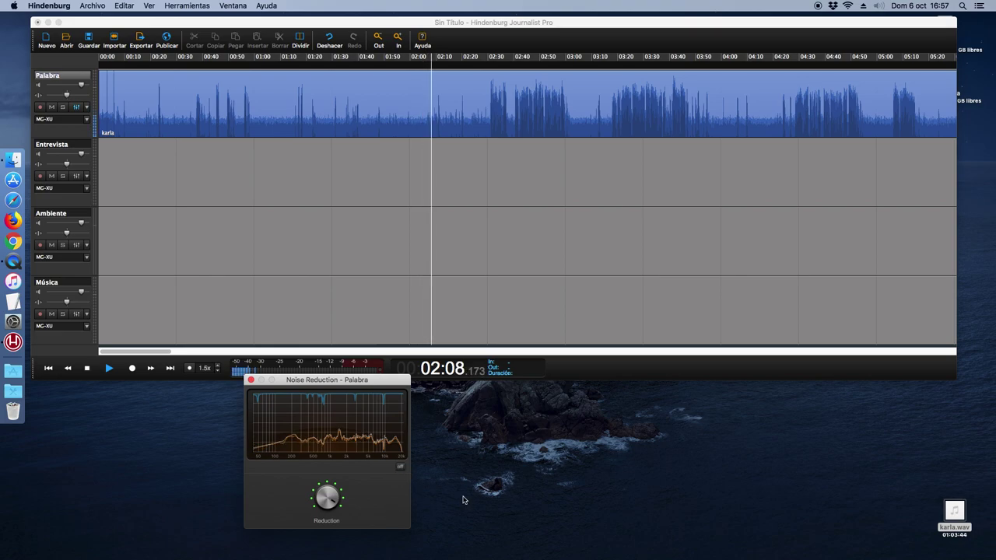
{"action": "left_click", "coordinate": [401, 469]}
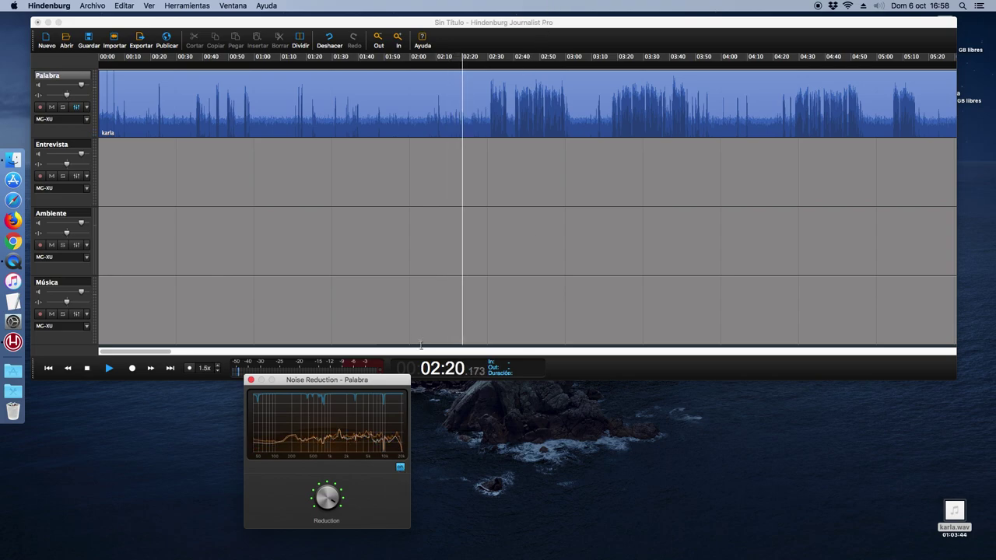
{"action": "key", "text": "space"}
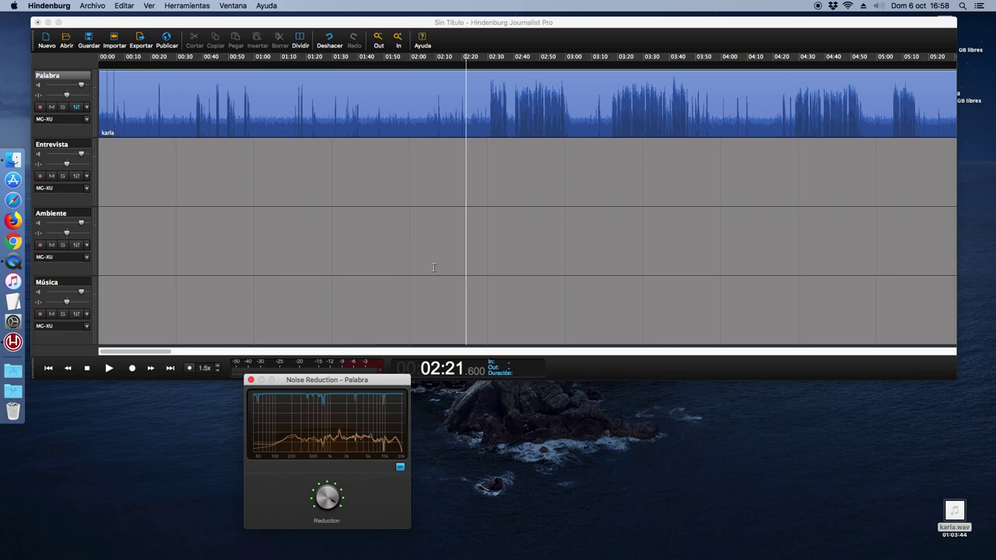
Listen to the speech from about 02:48 in short bursts with Reduction at its maximum.
{"action": "left_click", "coordinate": [535, 60]}
{"action": "key", "text": "space"}
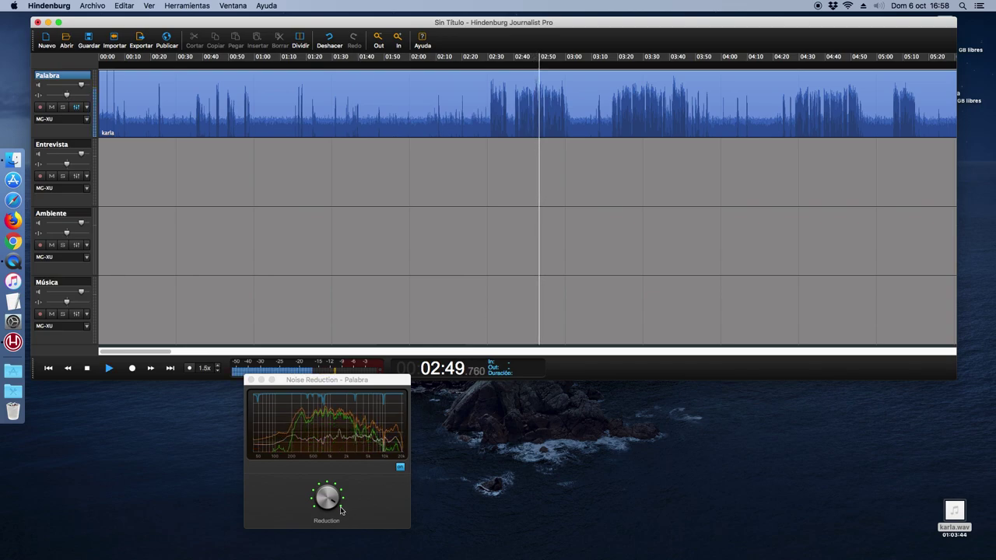
{"action": "key", "text": "space"}
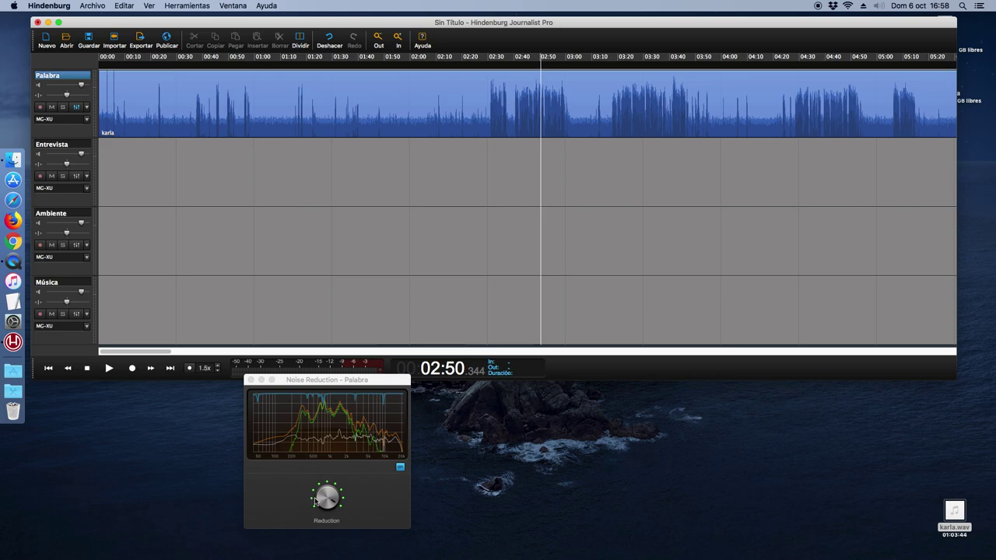
{"action": "key", "text": "space"}
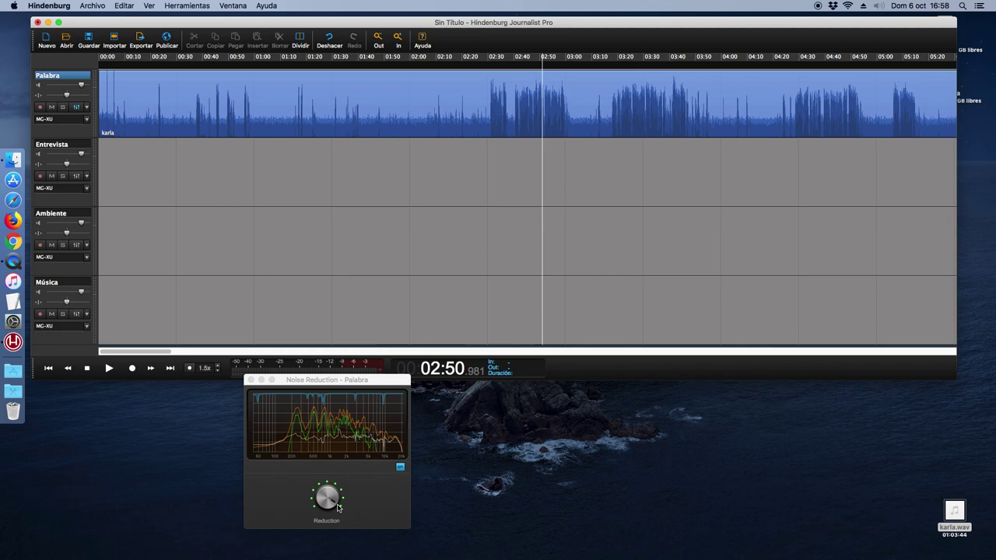
{"action": "key", "text": "space"}
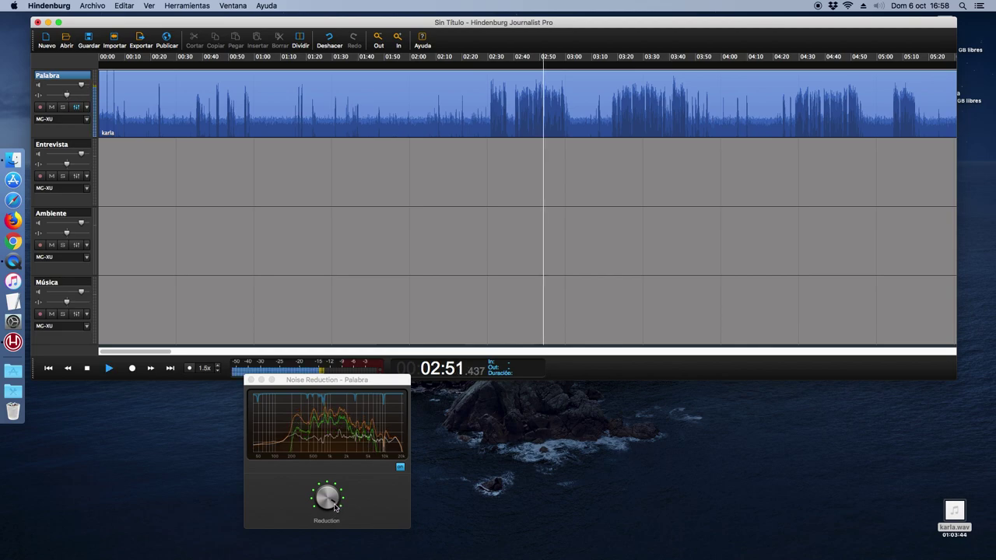
Lower Reduction slightly below its maximum and listen to the speech from about 03:21, stopping playback when finished.
{"action": "left_click", "coordinate": [338, 506]}
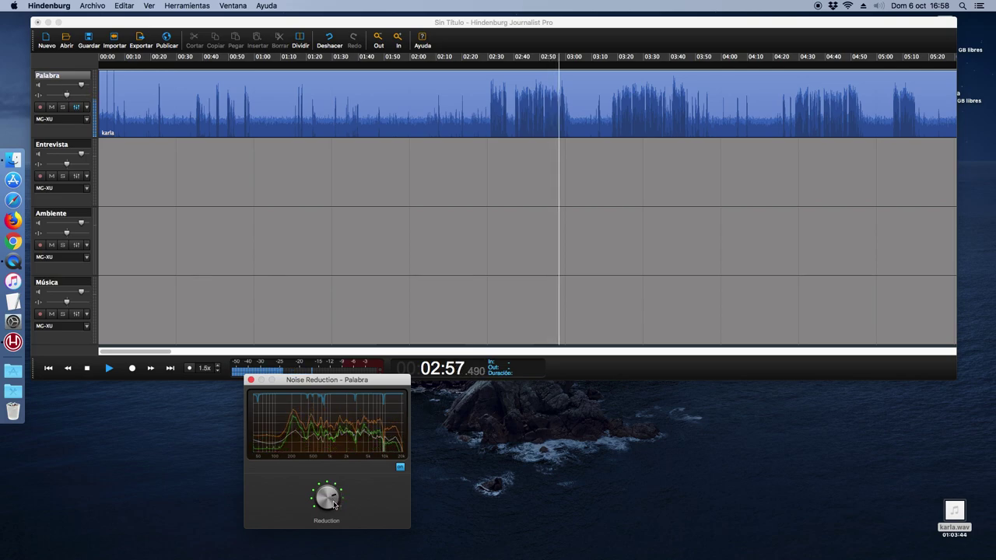
{"action": "key", "text": "space"}
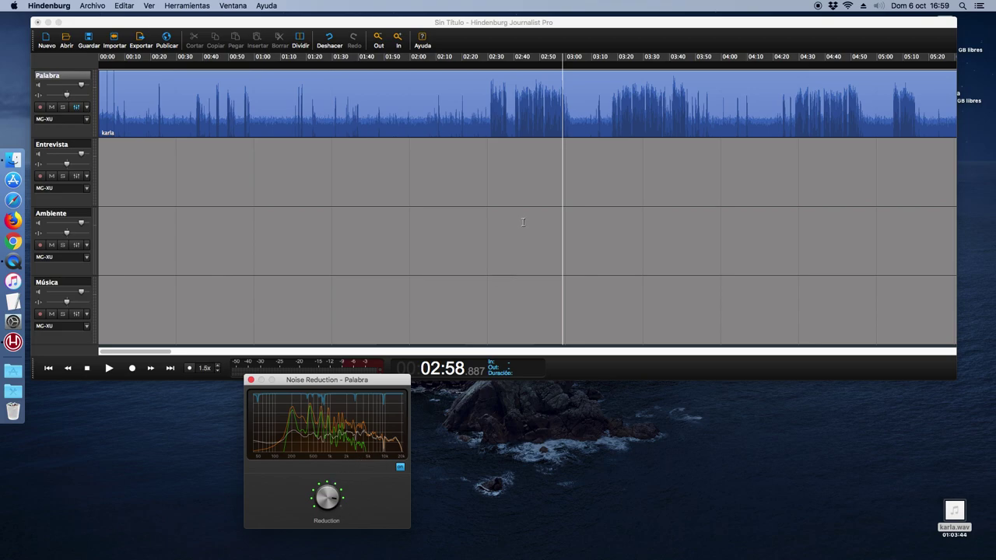
{"action": "left_click", "coordinate": [622, 58]}
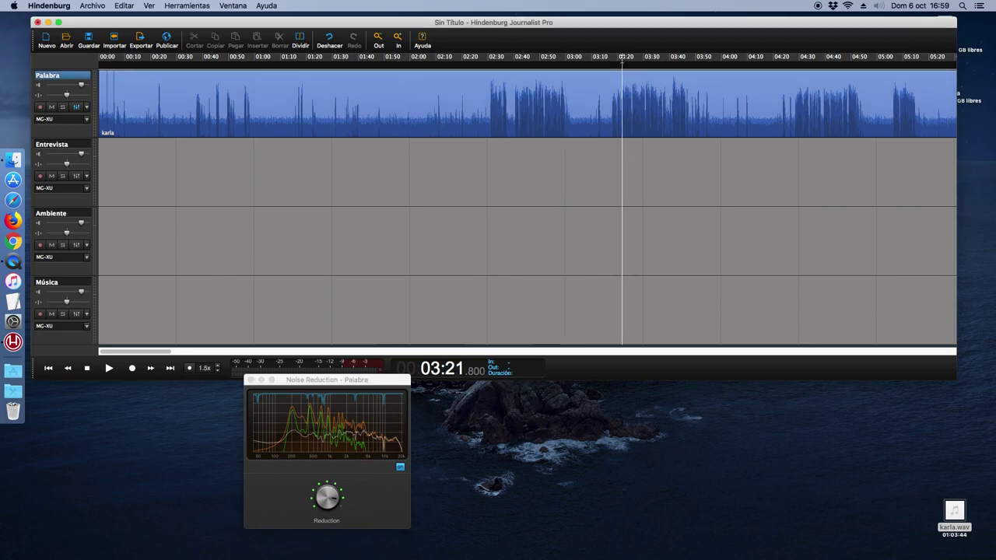
{"action": "key", "text": "space"}
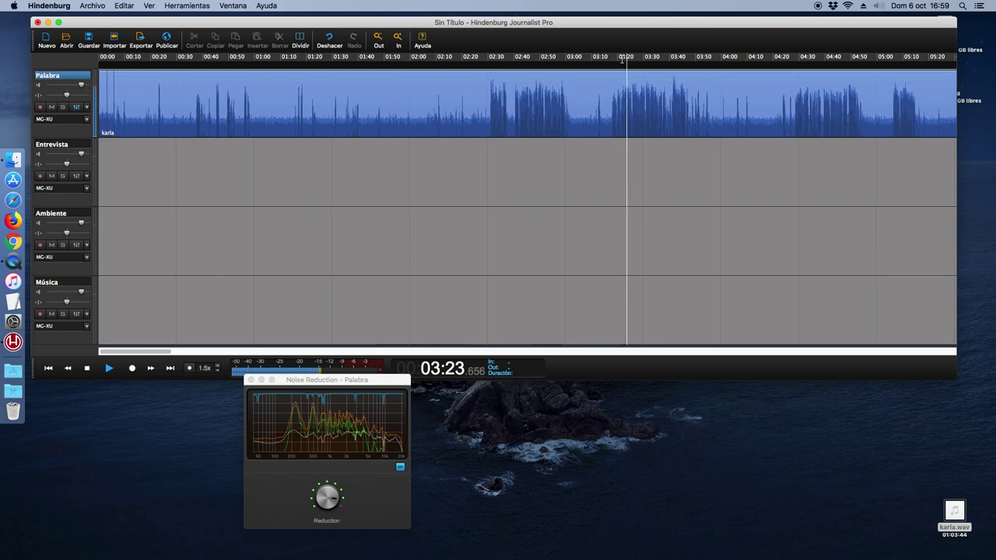
{"action": "key", "text": "space"}
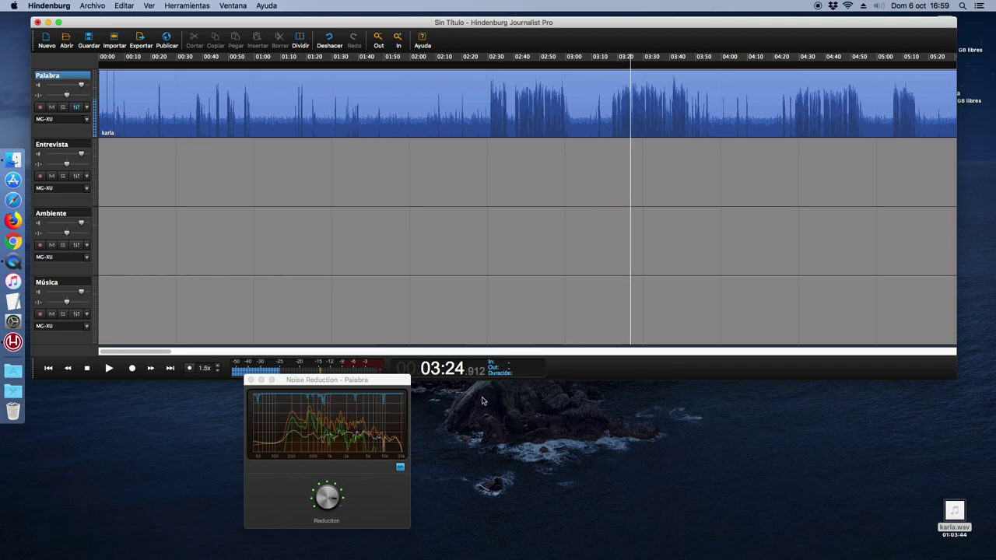
Lower Reduction on the existing Palabra Noise Reduction effect to a low level near its minimum.
{"action": "left_click", "coordinate": [377, 386]}
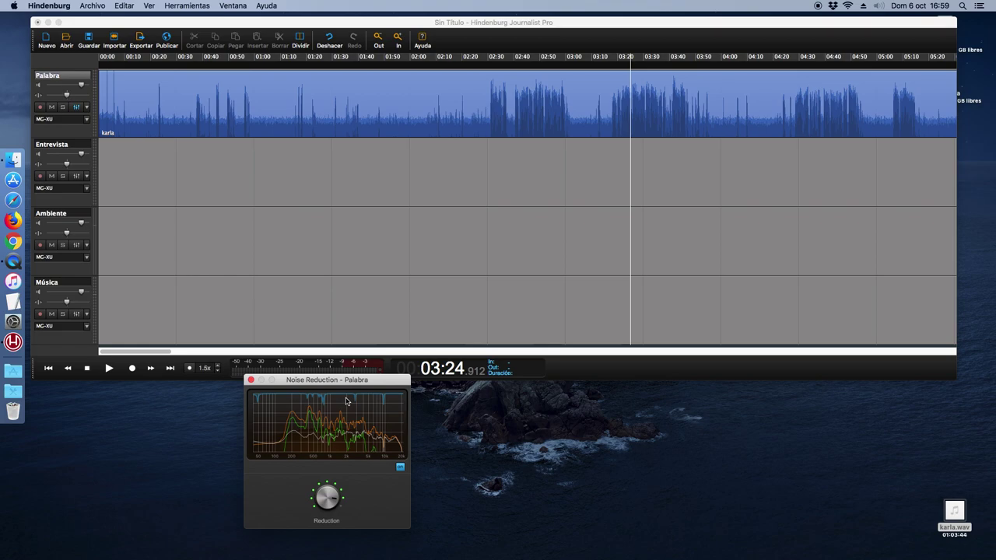
{"action": "left_click_drag", "start_coordinate": [349, 386], "coordinate": [305, 336]}
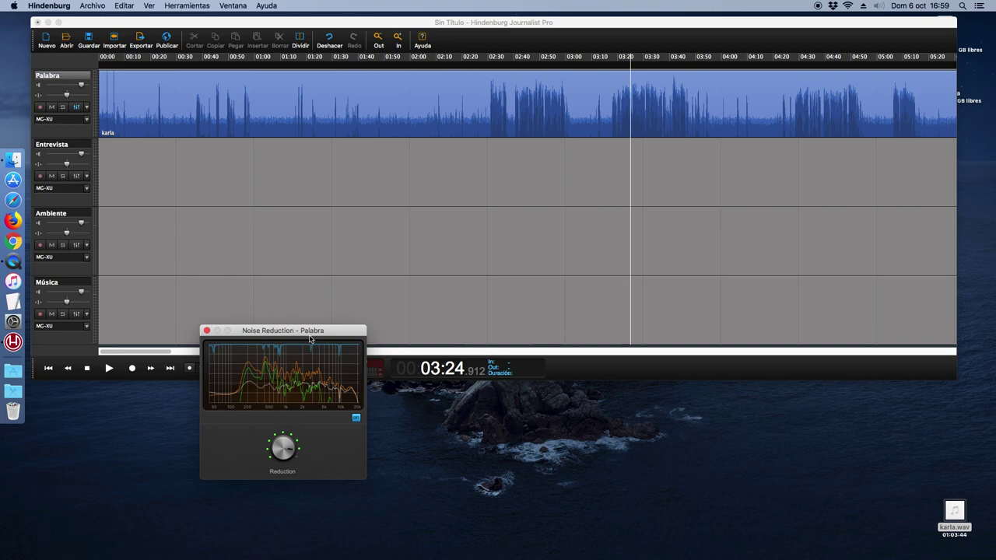
{"action": "left_click_drag", "start_coordinate": [264, 427], "coordinate": [270, 505]}
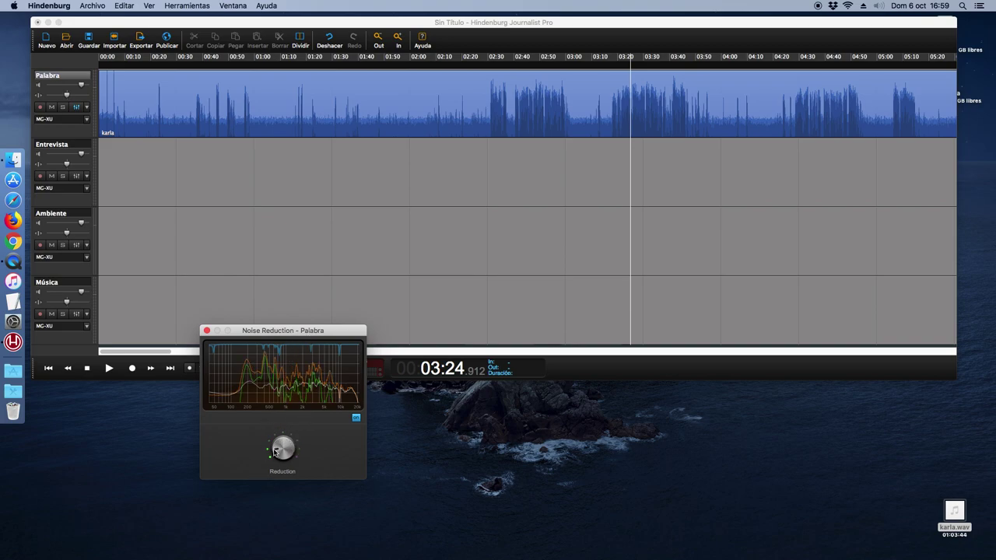
Add a second Noise Reduction effect to the Palabra track and place both effect windows side by side below the tracks.
{"action": "left_click", "coordinate": [76, 106]}
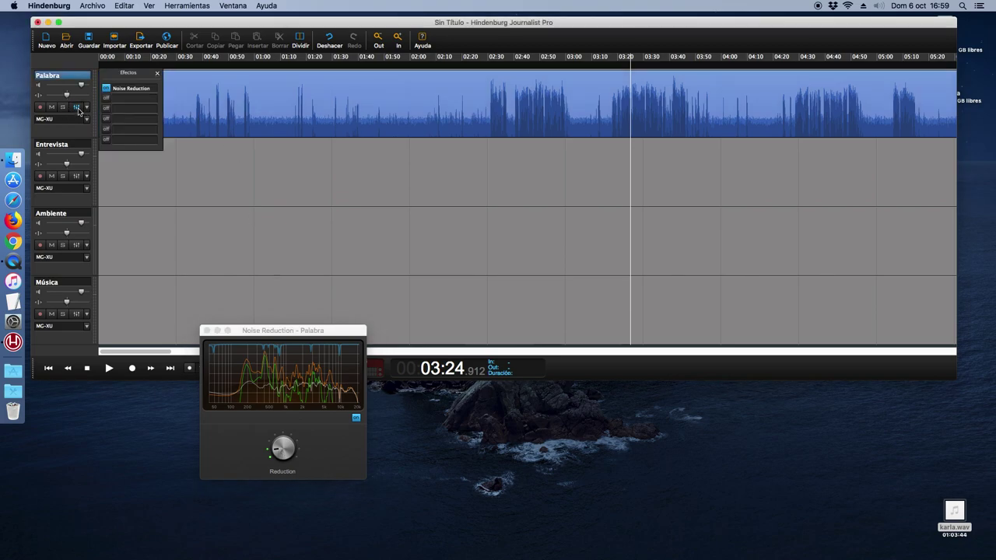
{"action": "left_click", "coordinate": [106, 100]}
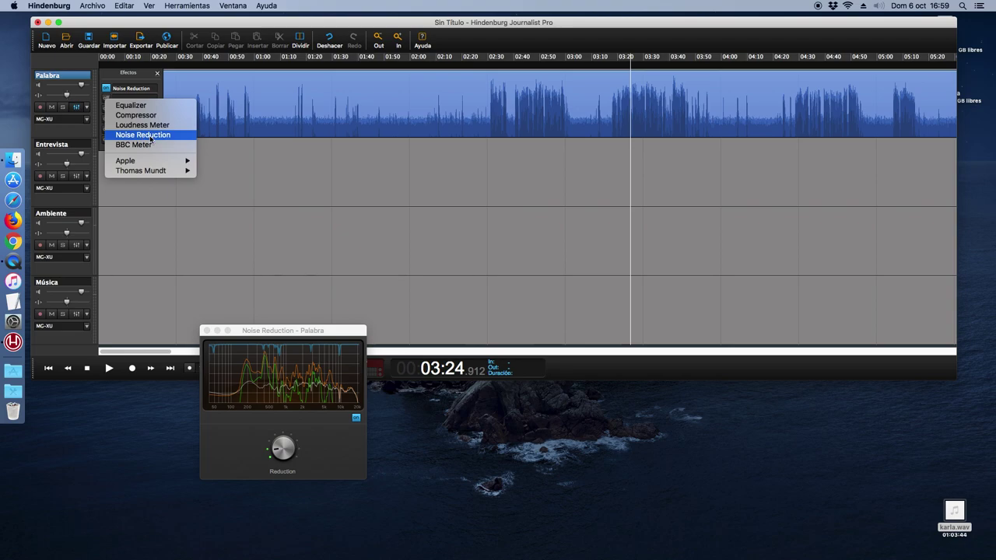
{"action": "left_click", "coordinate": [151, 137]}
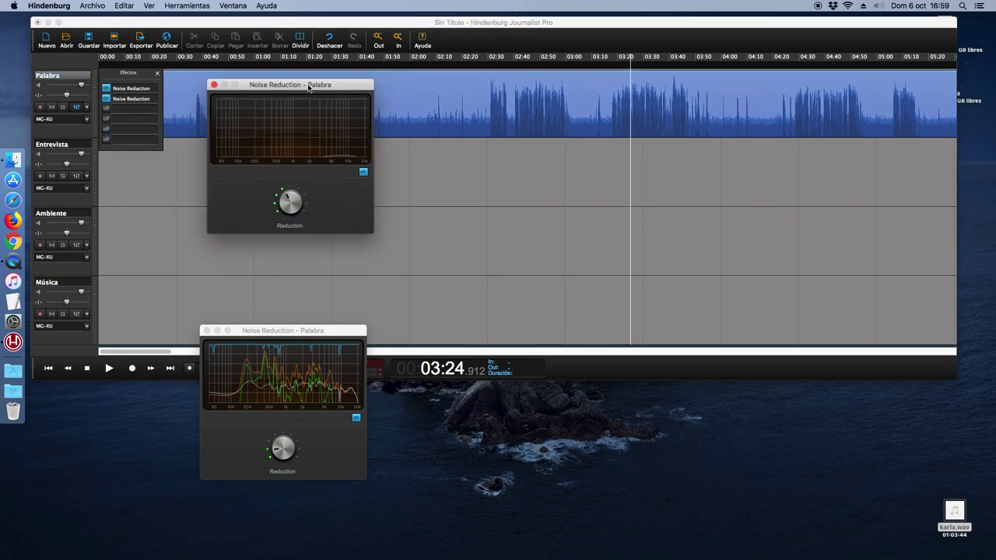
{"action": "left_click_drag", "start_coordinate": [308, 88], "coordinate": [654, 389]}
{"action": "left_click_drag", "start_coordinate": [311, 336], "coordinate": [328, 413]}
Lower Reduction on the second Noise Reduction effect to near its minimum and bypass both effects.
{"action": "left_click", "coordinate": [634, 503]}
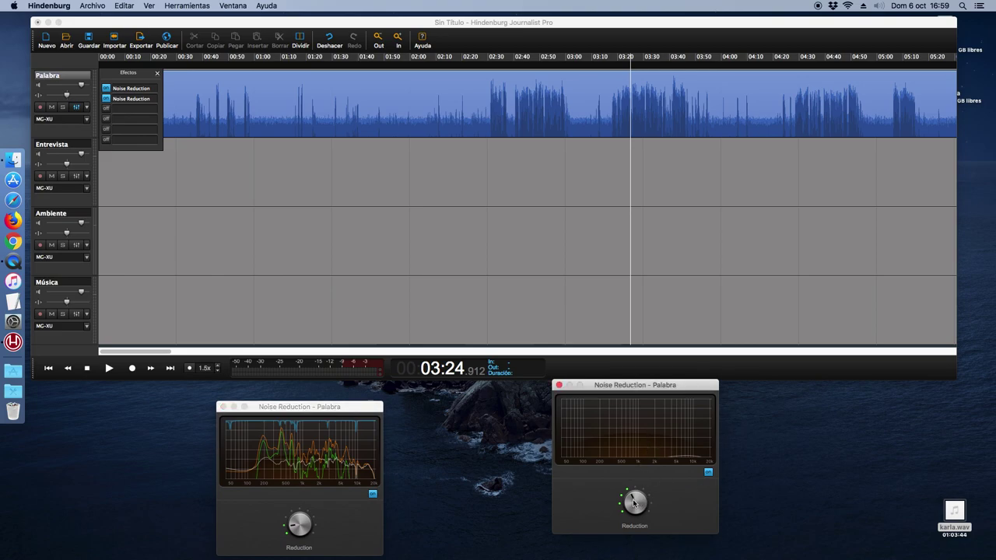
{"action": "left_click", "coordinate": [708, 471]}
{"action": "left_click", "coordinate": [373, 494]}
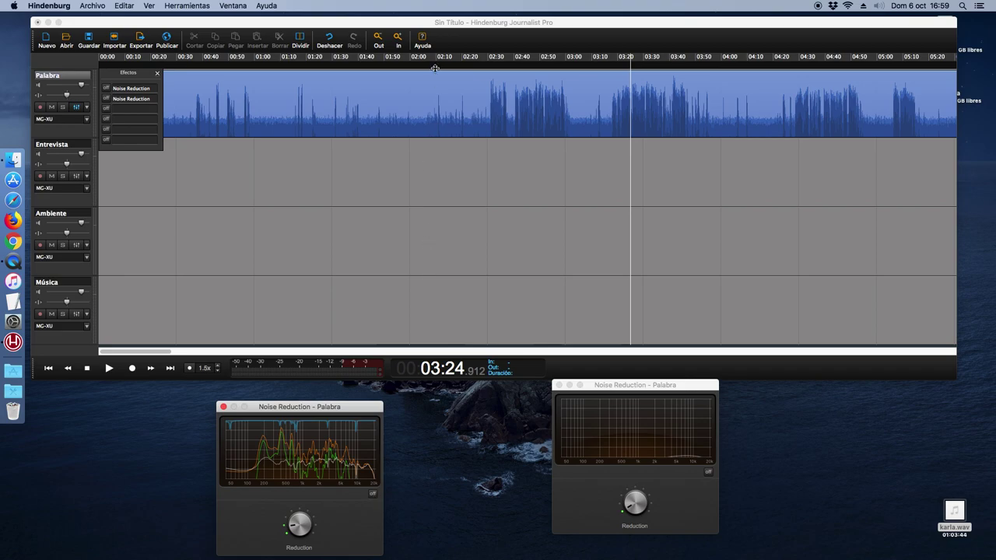
Close the effects list and briefly play the Palabra track from about 01:45 with both Noise Reduction effects bypassed.
{"action": "left_click", "coordinate": [400, 101]}
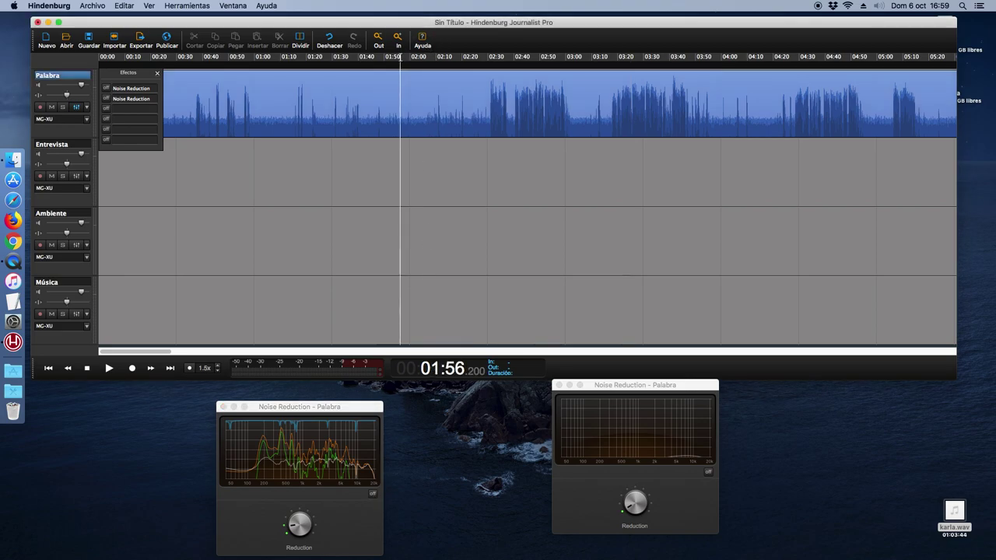
{"action": "left_click", "coordinate": [157, 74]}
{"action": "left_click", "coordinate": [373, 64]}
{"action": "key", "text": "space"}
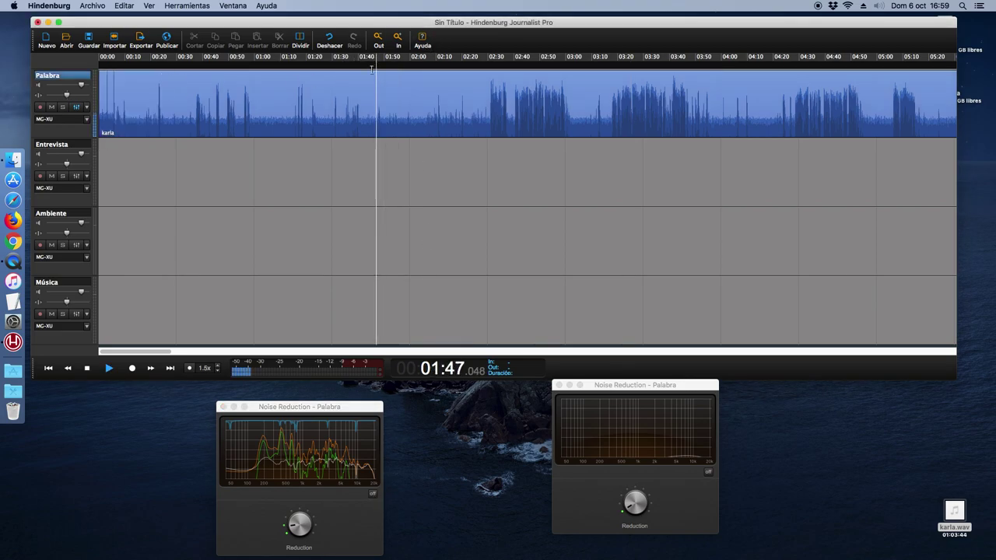
{"action": "key", "text": "space"}
Raise Reduction slightly on the first Palabra Noise Reduction effect, play the track from about 01:48 and switch that effect on.
{"action": "left_click", "coordinate": [296, 523]}
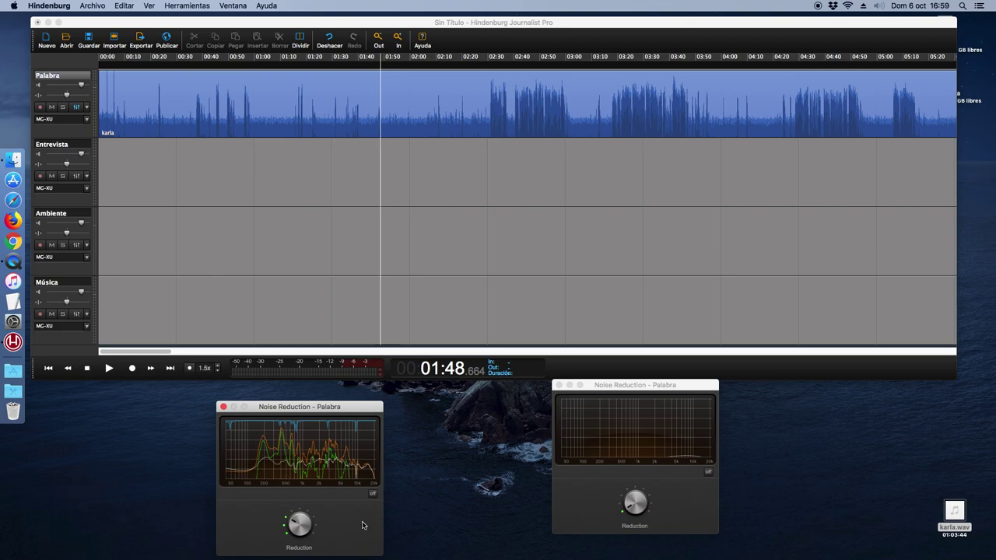
{"action": "key", "text": "space"}
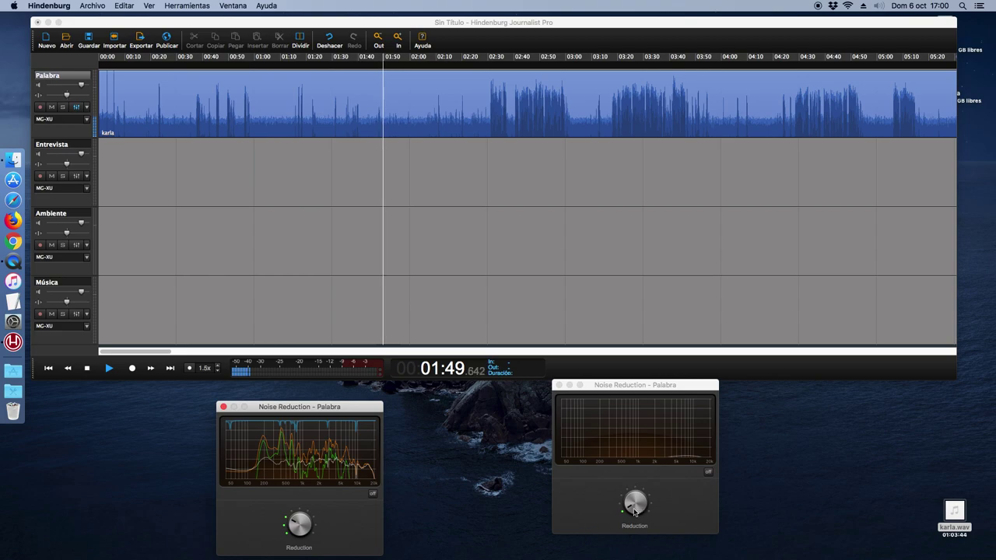
{"action": "left_click", "coordinate": [371, 495]}
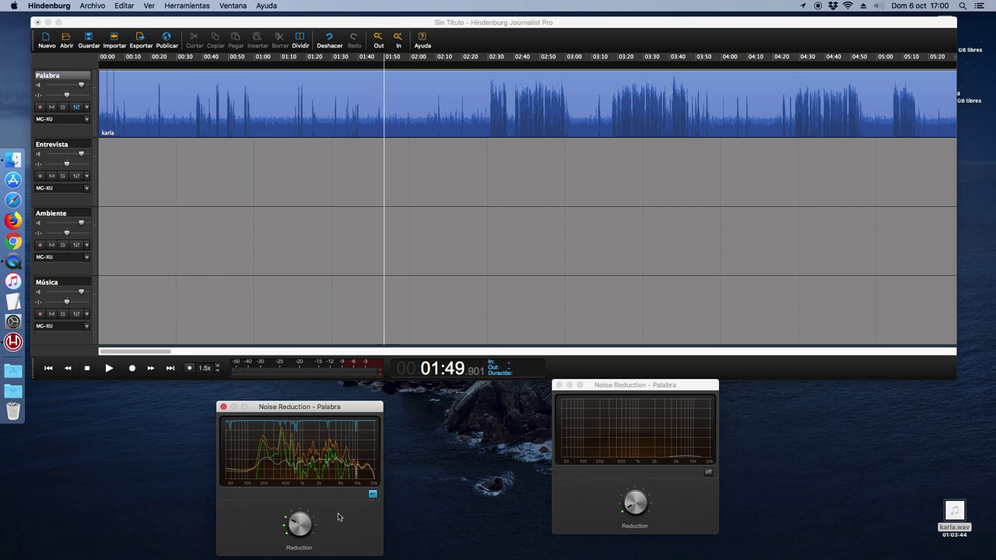
Switch on the second Noise Reduction effect and raise Reduction on both effects to about midway while playing noise and speech passages.
{"action": "left_click", "coordinate": [709, 472]}
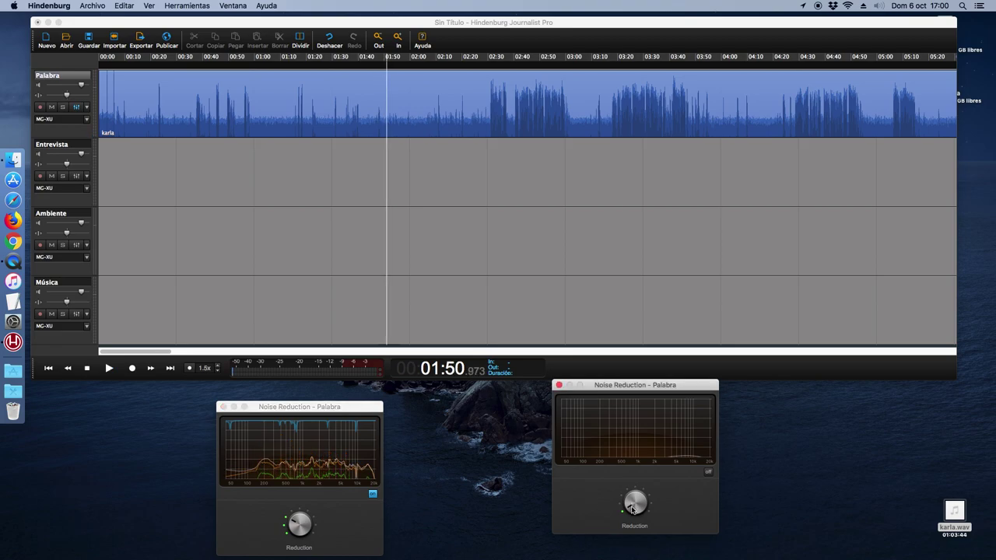
{"action": "left_click", "coordinate": [709, 473]}
{"action": "key", "text": "space"}
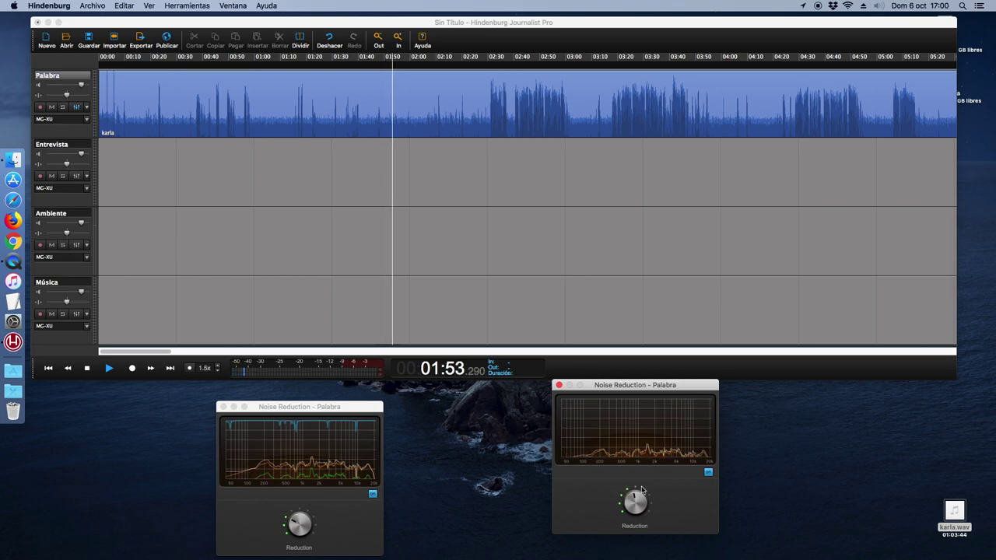
{"action": "left_click", "coordinate": [307, 520]}
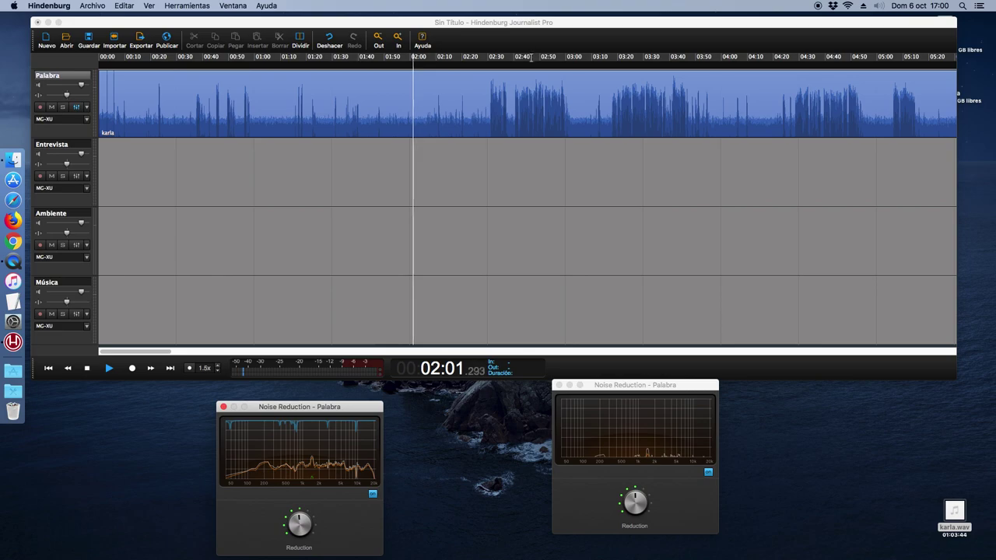
{"action": "left_click", "coordinate": [491, 166]}
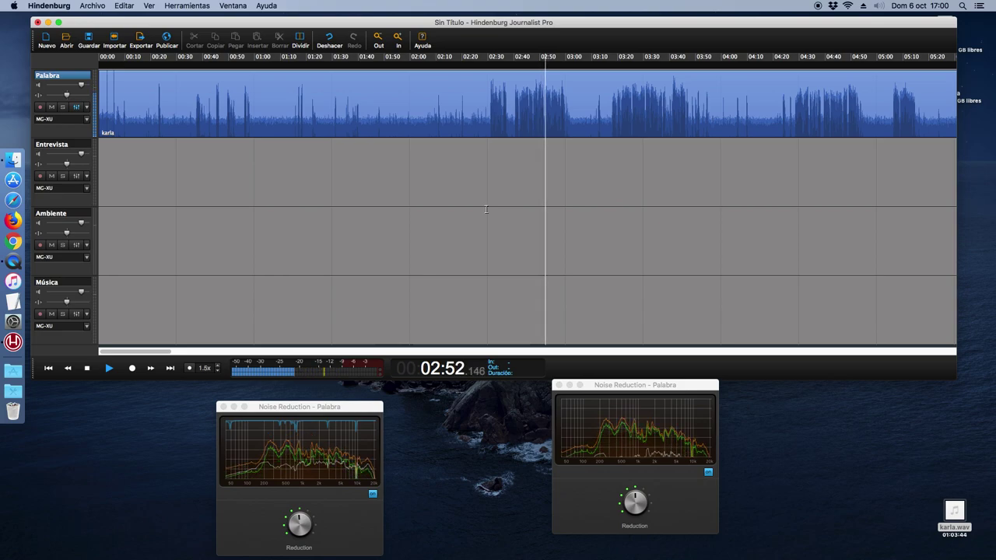
{"action": "key", "text": "space"}
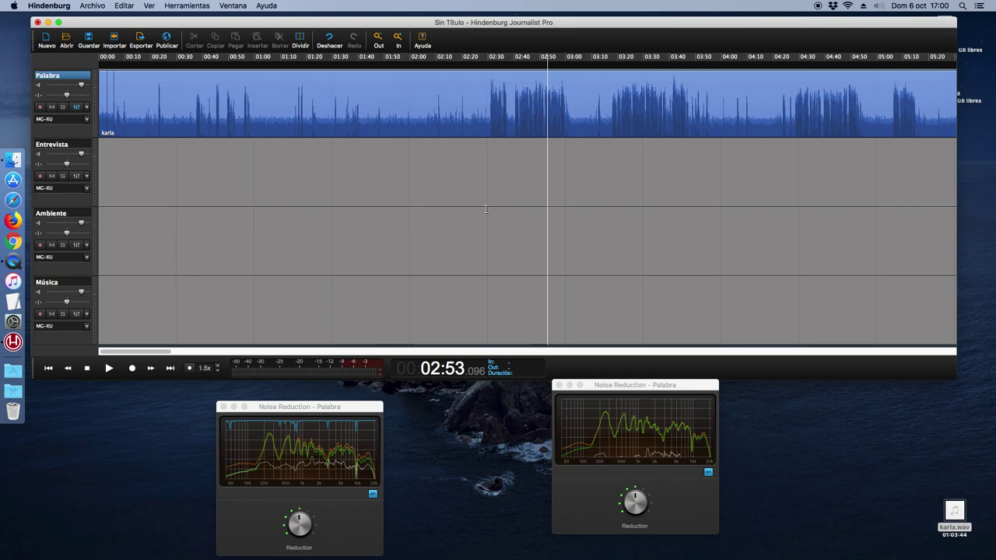
Move the two Noise Reduction windows closer together below the tracks.
{"action": "left_click_drag", "start_coordinate": [261, 413], "coordinate": [322, 399]}
{"action": "left_click_drag", "start_coordinate": [624, 384], "coordinate": [563, 407]}
{"action": "left_click_drag", "start_coordinate": [423, 395], "coordinate": [410, 402]}
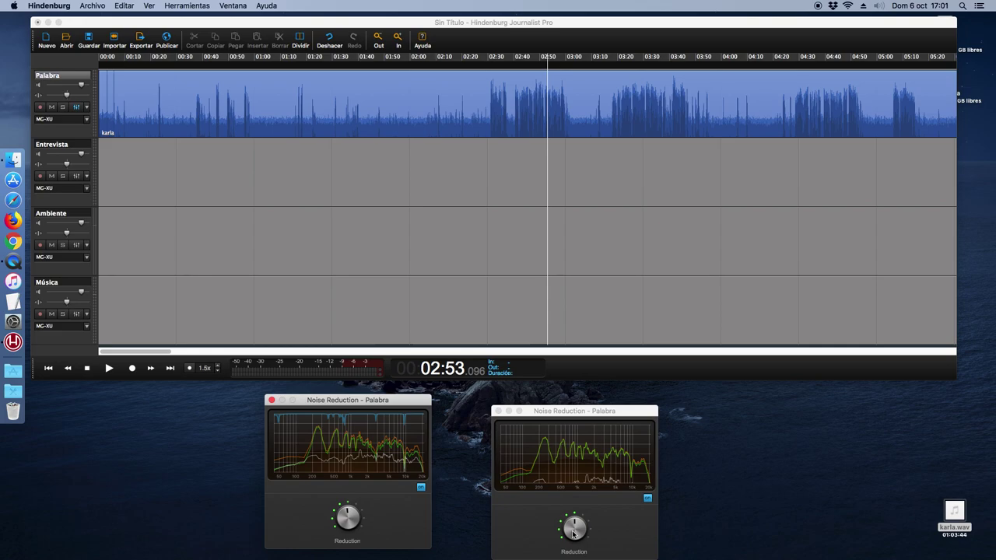
Add a Compressor effect to the Palabra track and place its window beside the Noise Reduction windows.
{"action": "left_click", "coordinate": [77, 109]}
{"action": "left_click", "coordinate": [107, 111]}
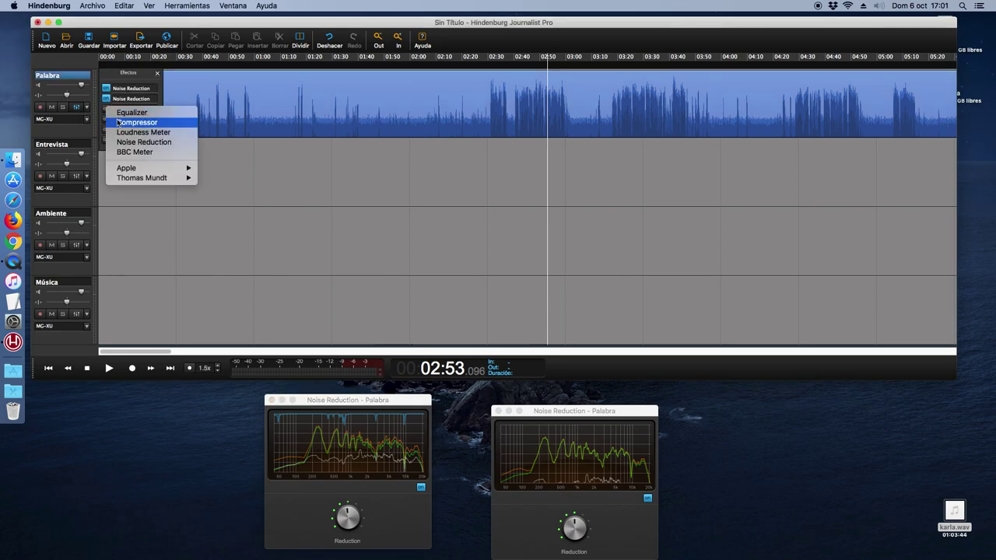
{"action": "left_click", "coordinate": [367, 228]}
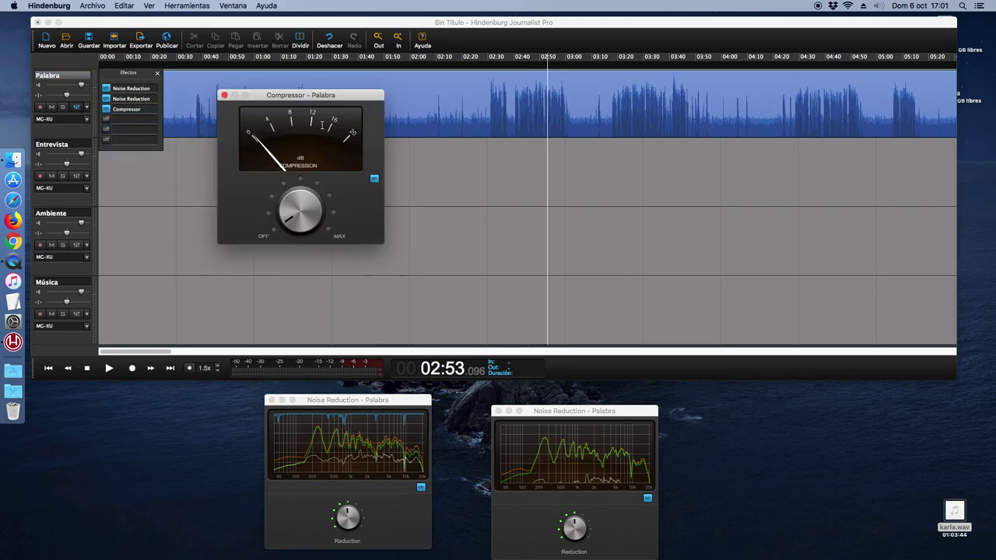
{"action": "left_click_drag", "start_coordinate": [306, 96], "coordinate": [834, 391]}
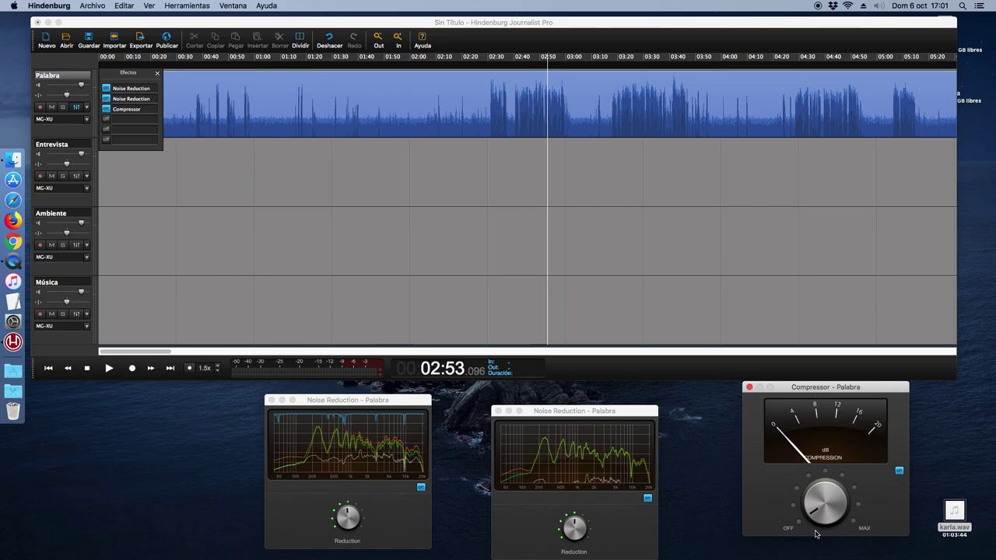
Try a low Compressor setting while playing the Palabra track, bypass the Compressor and close its window.
{"action": "key", "text": "space"}
{"action": "left_click_drag", "start_coordinate": [837, 501], "coordinate": [786, 500]}
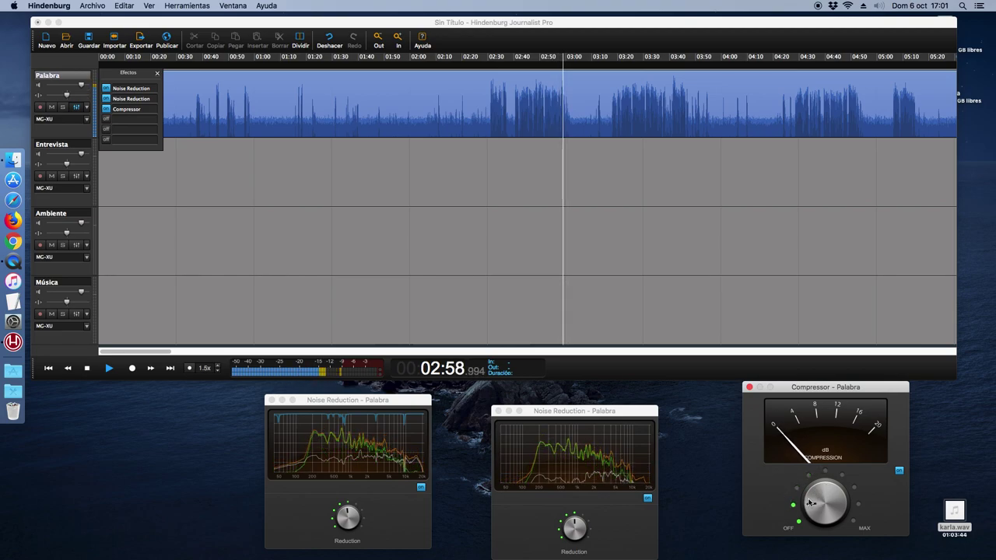
{"action": "key", "text": "space"}
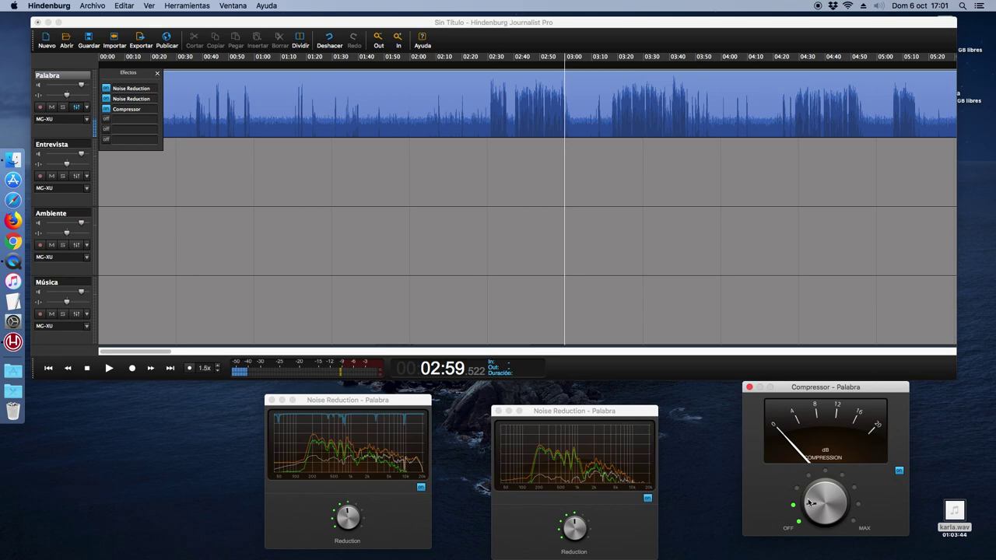
{"action": "left_click", "coordinate": [900, 470]}
{"action": "left_click", "coordinate": [750, 386]}
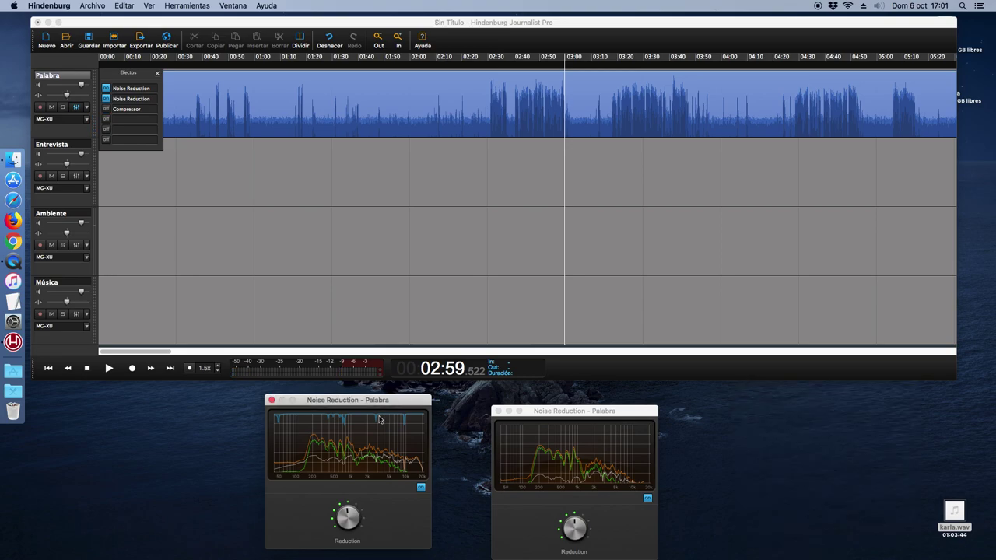
Bypass both Noise Reduction effects and play the noise from 01:56 and the speech from about 02:48.
{"action": "left_click", "coordinate": [400, 61]}
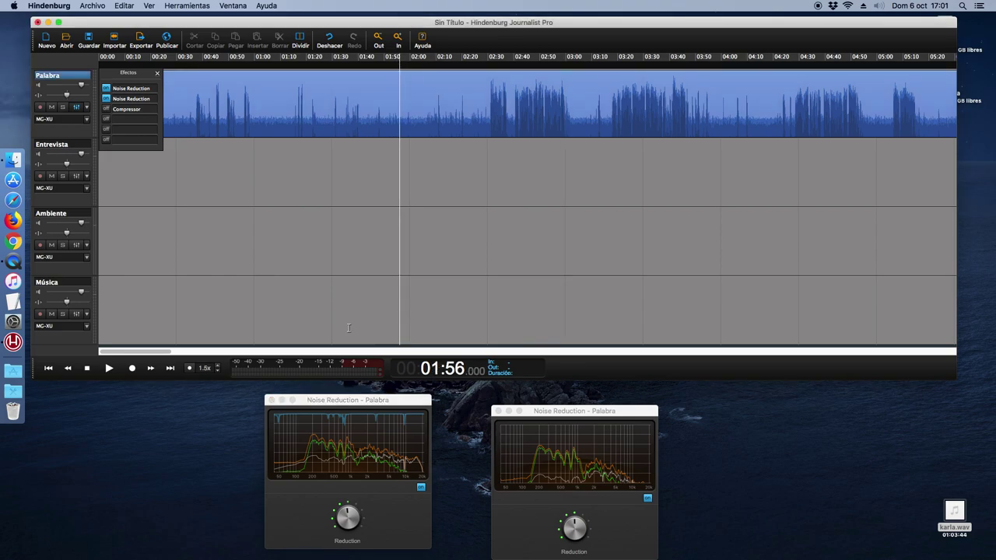
{"action": "left_click", "coordinate": [421, 488]}
{"action": "left_click", "coordinate": [647, 498]}
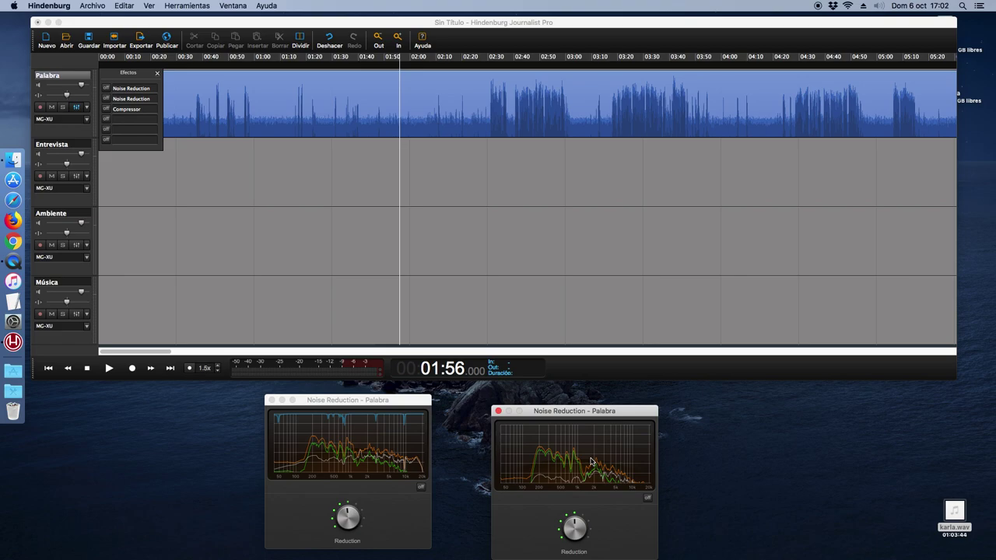
{"action": "key", "text": "space"}
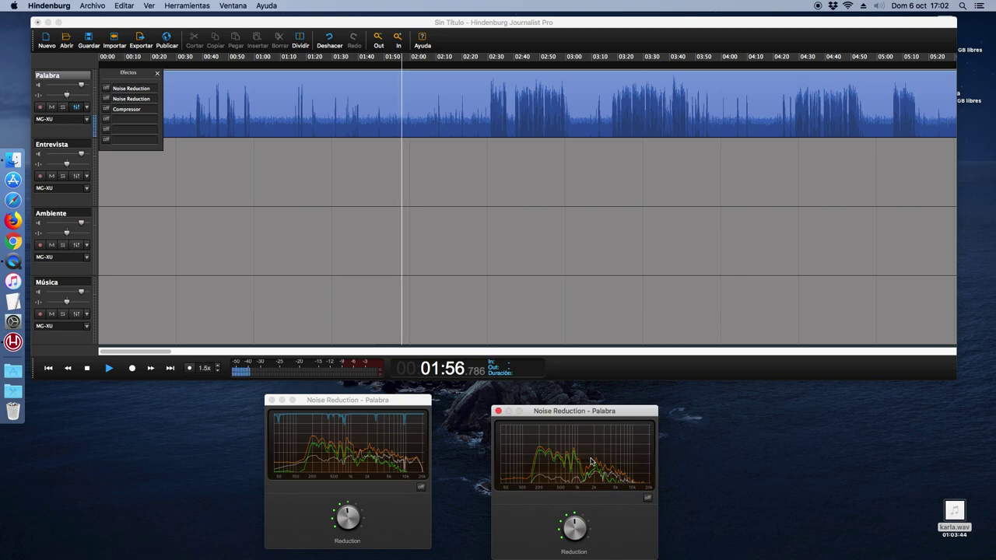
{"action": "left_click", "coordinate": [534, 56]}
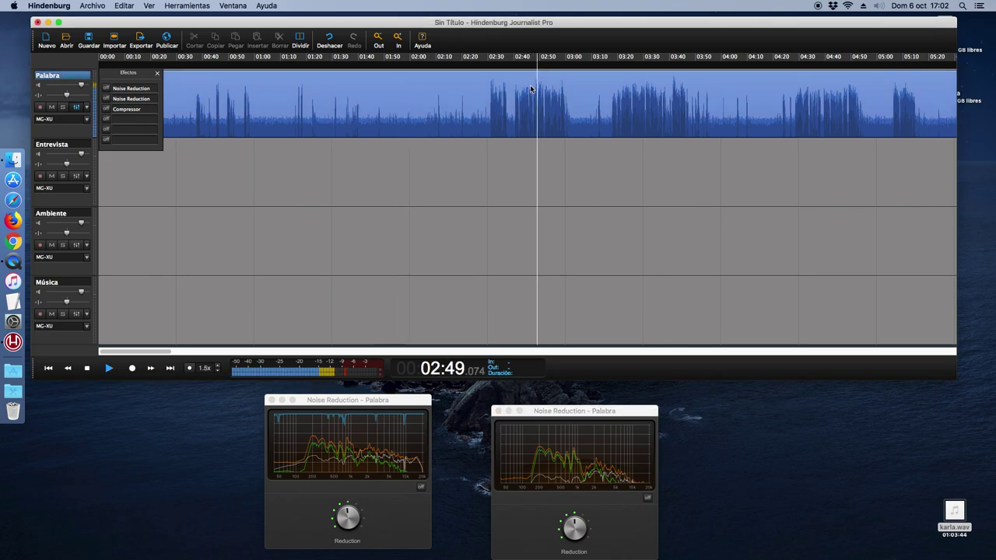
{"action": "key", "text": "space"}
Switch both Noise Reduction effects back on and replay the same noise and speech passages for comparison.
{"action": "left_click", "coordinate": [420, 487]}
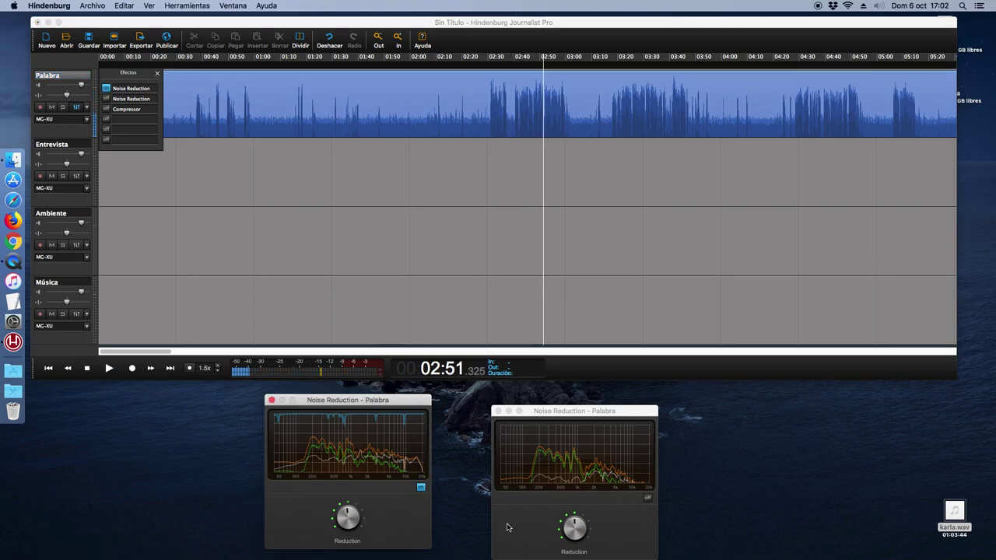
{"action": "left_click", "coordinate": [648, 498]}
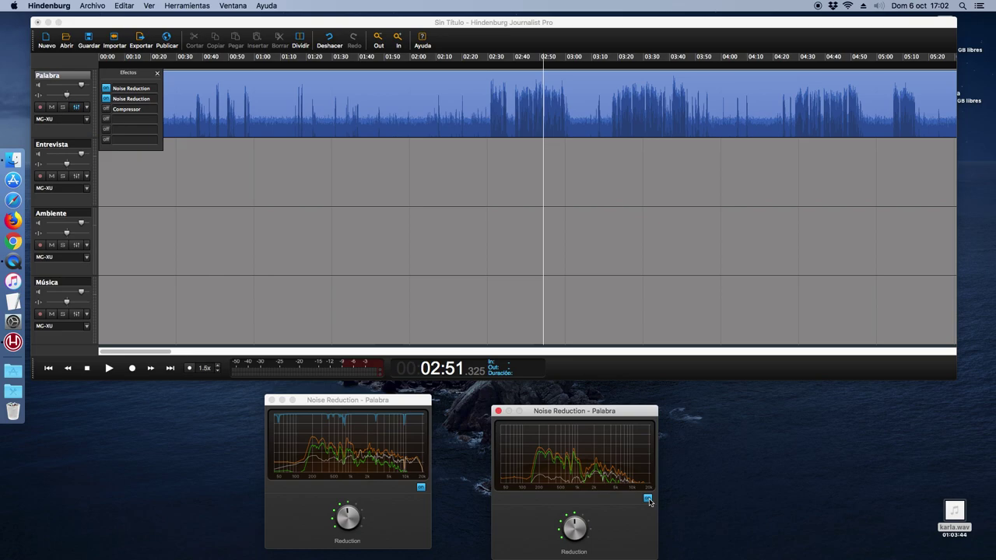
{"action": "left_click", "coordinate": [402, 60]}
{"action": "key", "text": "space"}
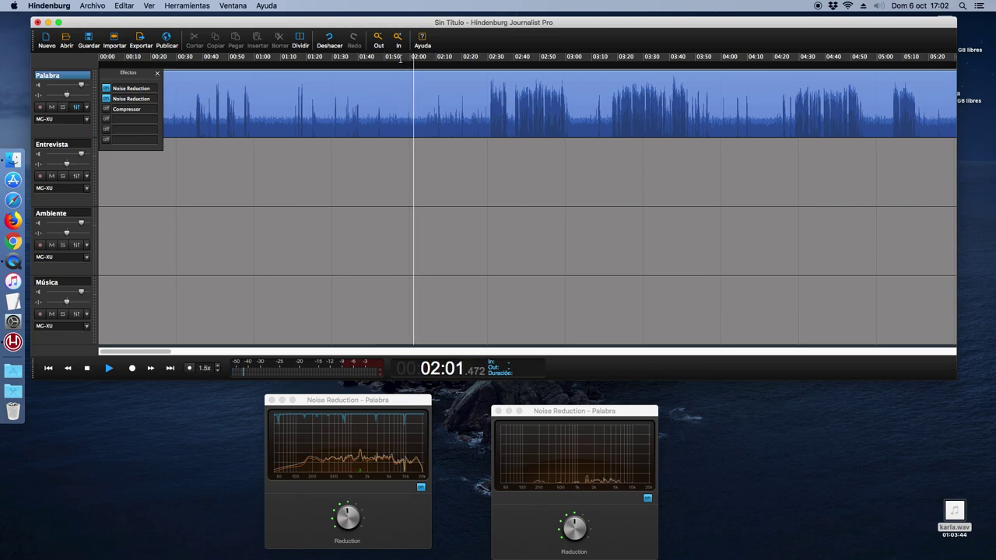
{"action": "left_click", "coordinate": [534, 57]}
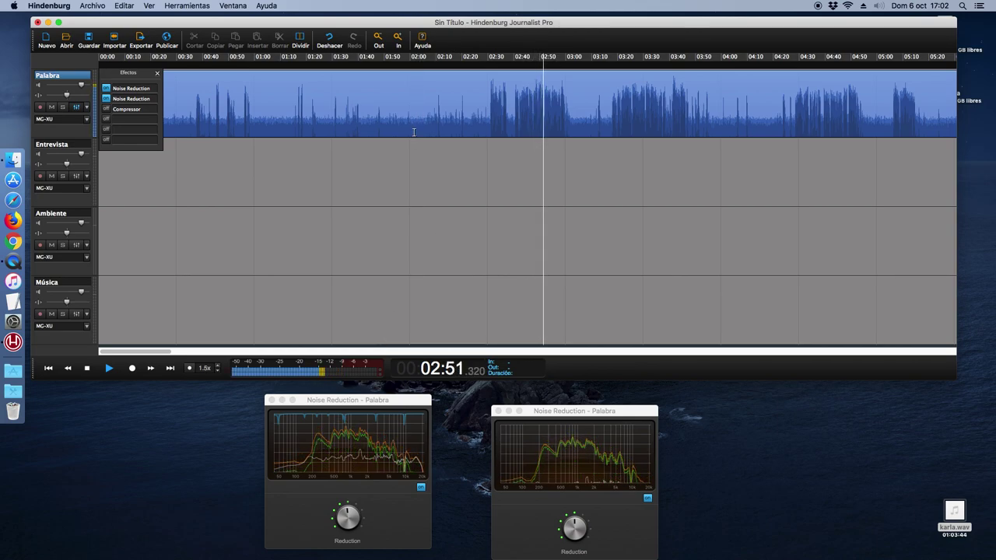
{"action": "key", "text": "space"}
Play the Palabra track's background noise from 01:48 with both Noise Reduction effects on.
{"action": "left_click", "coordinate": [379, 59]}
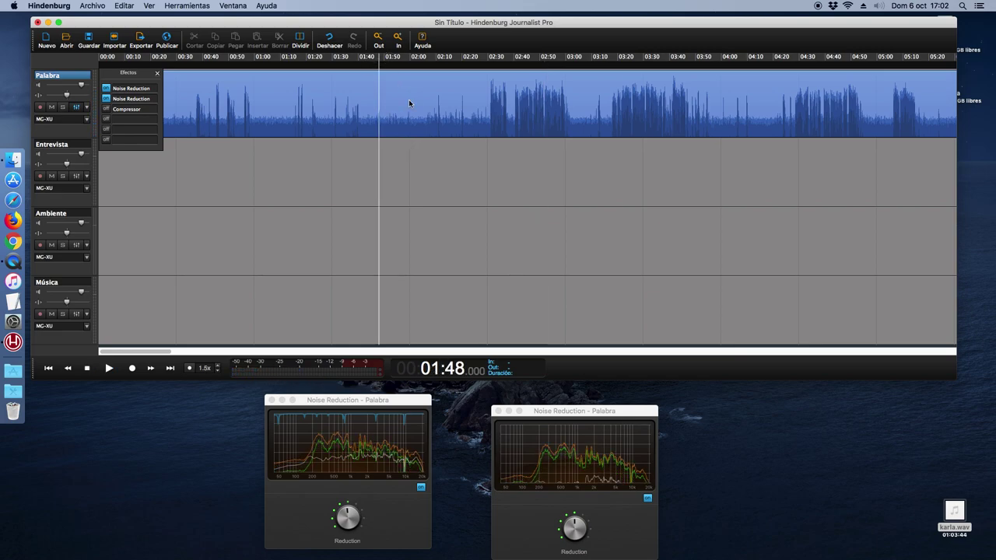
{"action": "key", "text": "space"}
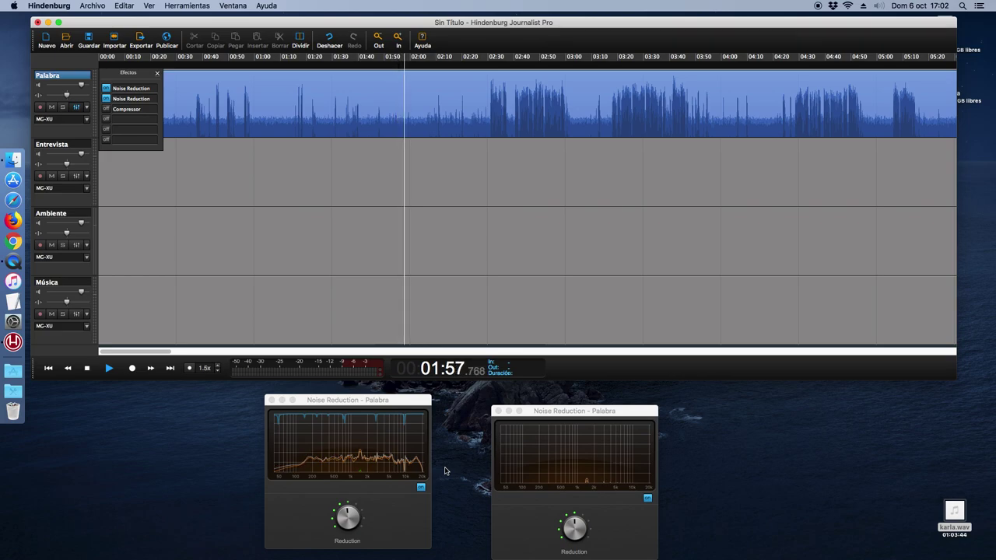
{"action": "key", "text": "space"}
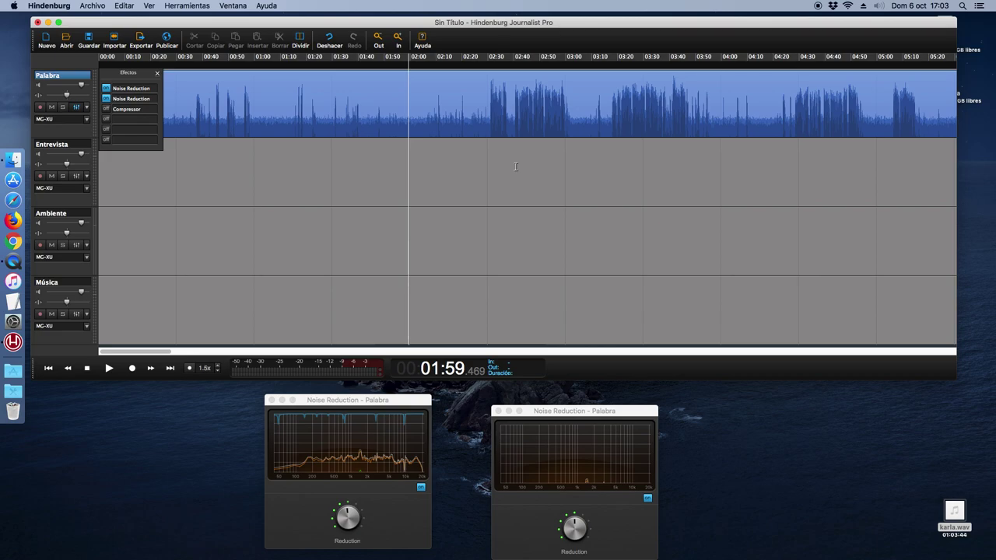
Close the Palabra effects list and select the whole karla clip.
{"action": "left_click", "coordinate": [157, 73]}
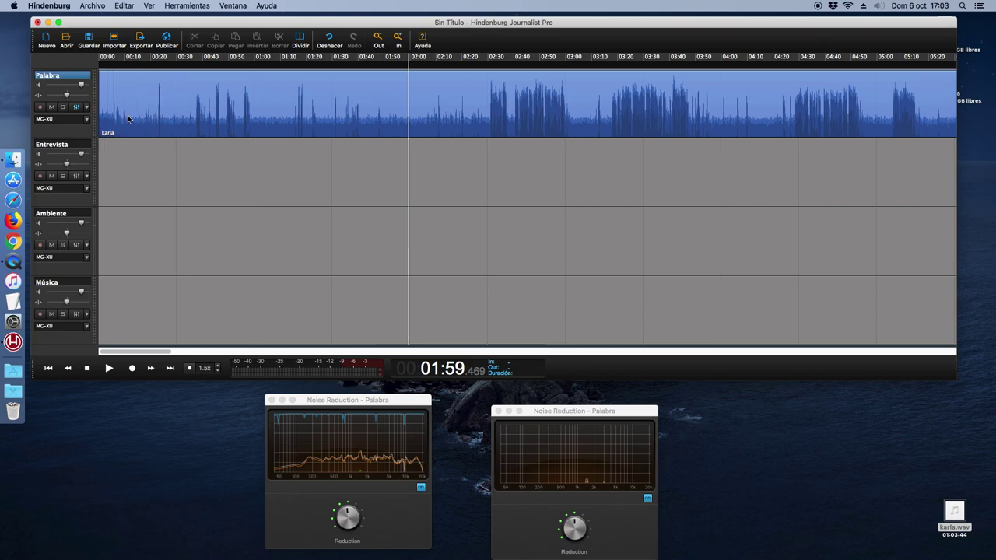
{"action": "double_click", "coordinate": [490, 120]}
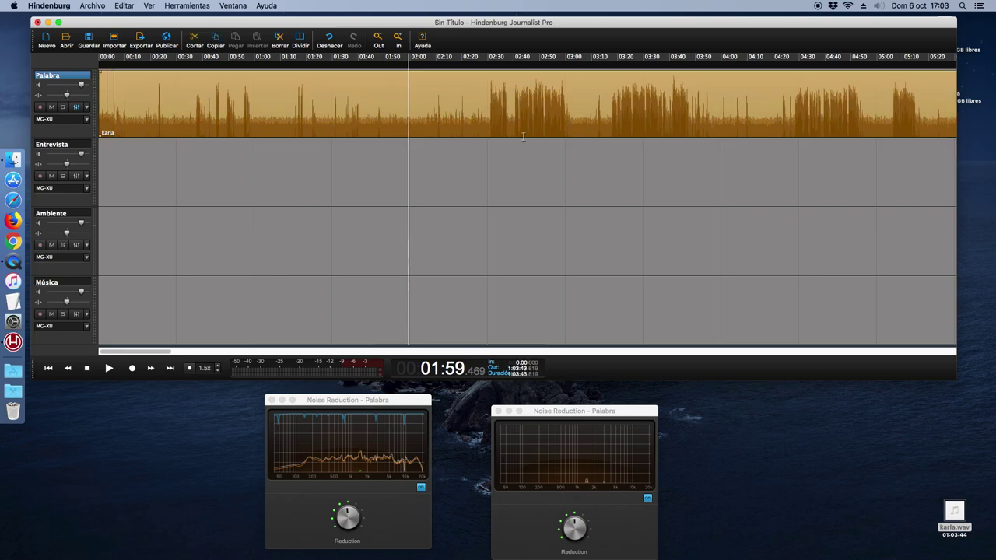
{"action": "left_click", "coordinate": [372, 354]}
{"action": "left_click_drag", "start_coordinate": [373, 354], "coordinate": [113, 354]}
Raise Reduction on the first Noise Reduction effect to just past midway and place its window below the tracks.
{"action": "left_click_drag", "start_coordinate": [340, 401], "coordinate": [306, 315]}
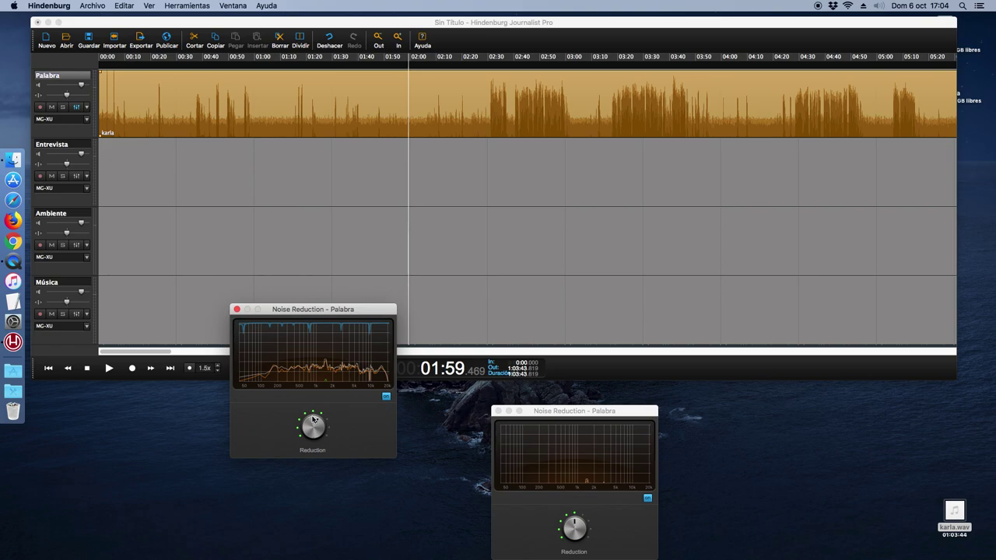
{"action": "left_click_drag", "start_coordinate": [372, 313], "coordinate": [361, 398]}
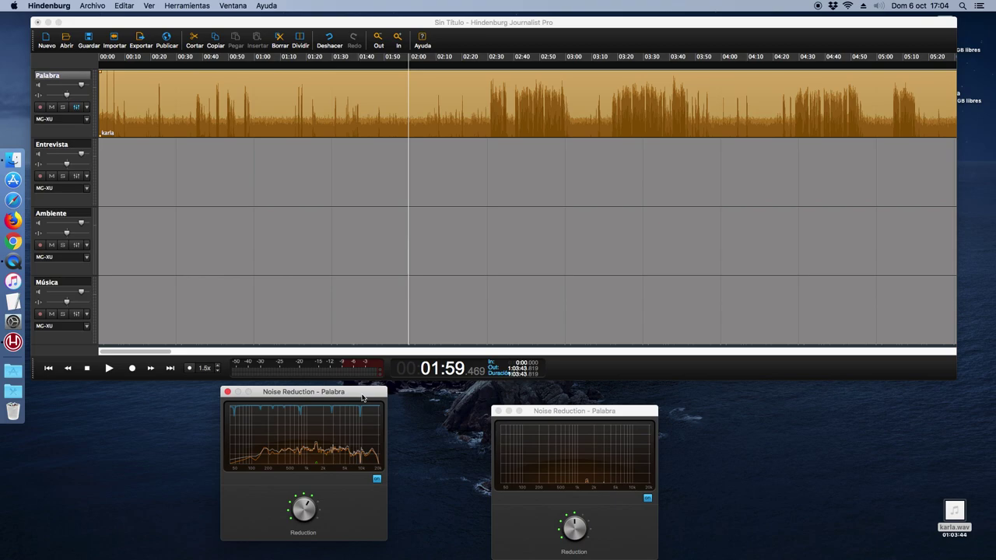